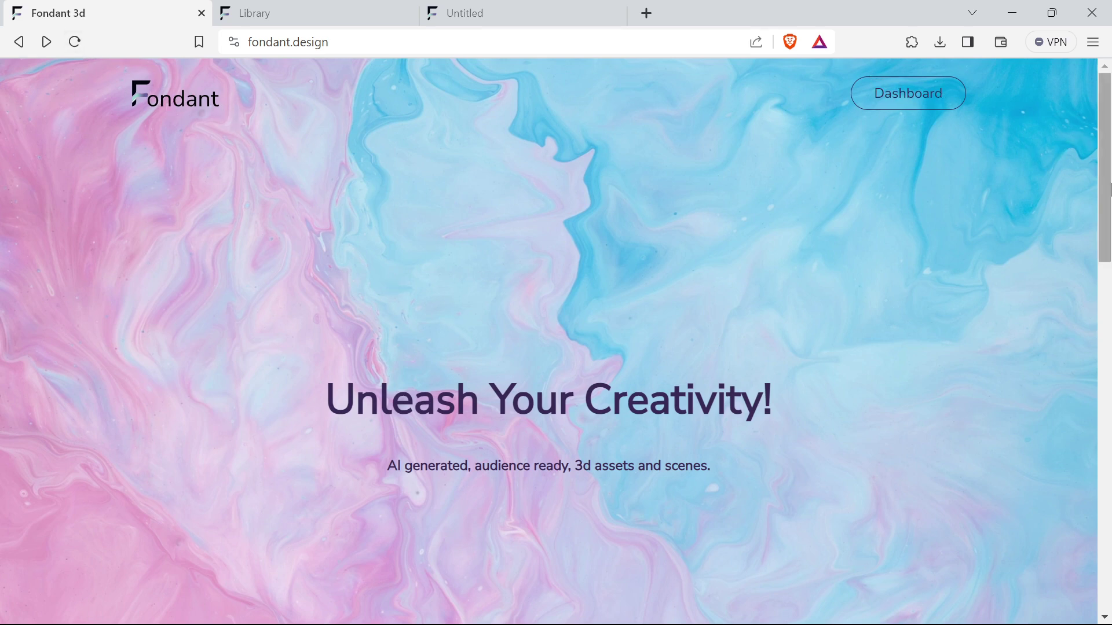
# Scroll through the Fondant 3D home page and return to the top
pyautogui.moveTo(1106, 188); pyautogui.dragTo(1108, 386)
pyautogui.scroll(-3, 1108, 386)
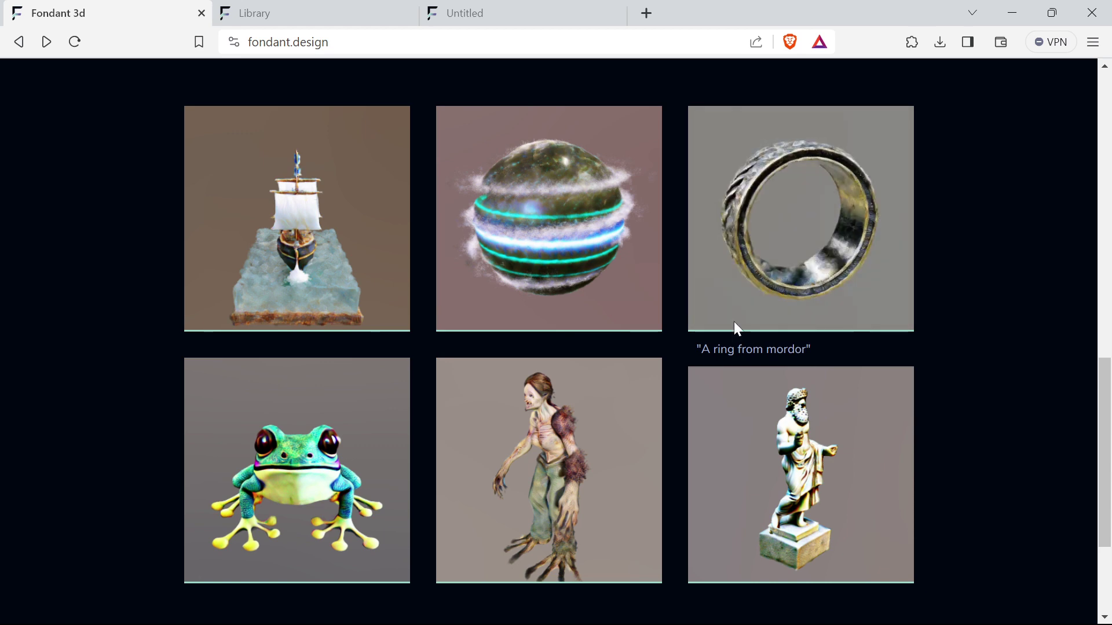
pyautogui.moveTo(1104, 443); pyautogui.dragTo(1109, 534)
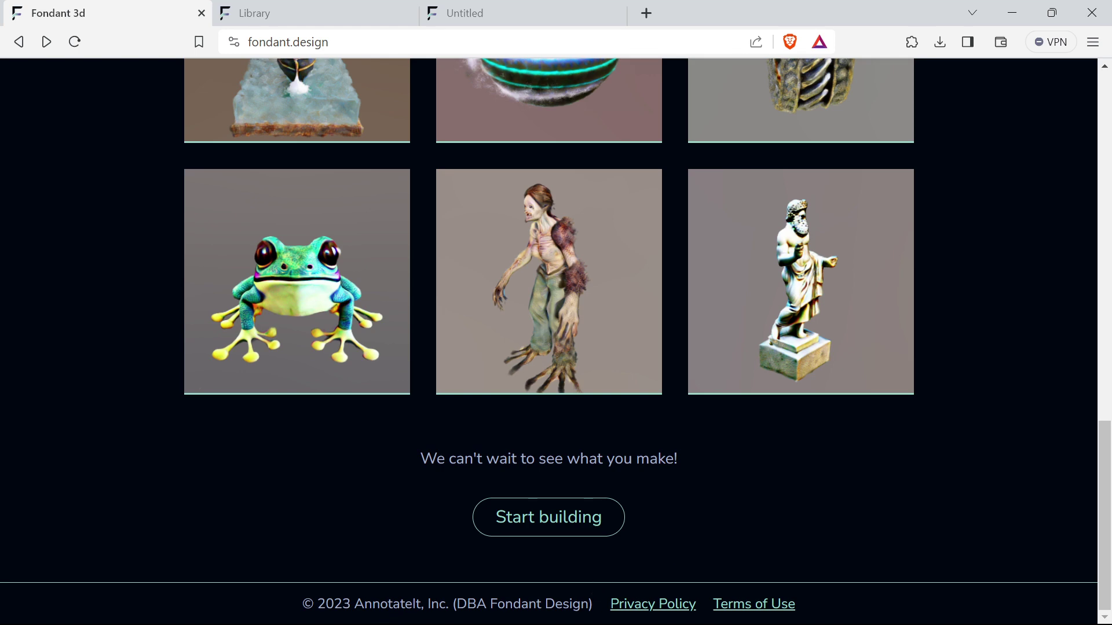
pyautogui.moveTo(1106, 511); pyautogui.dragTo(1109, 145)
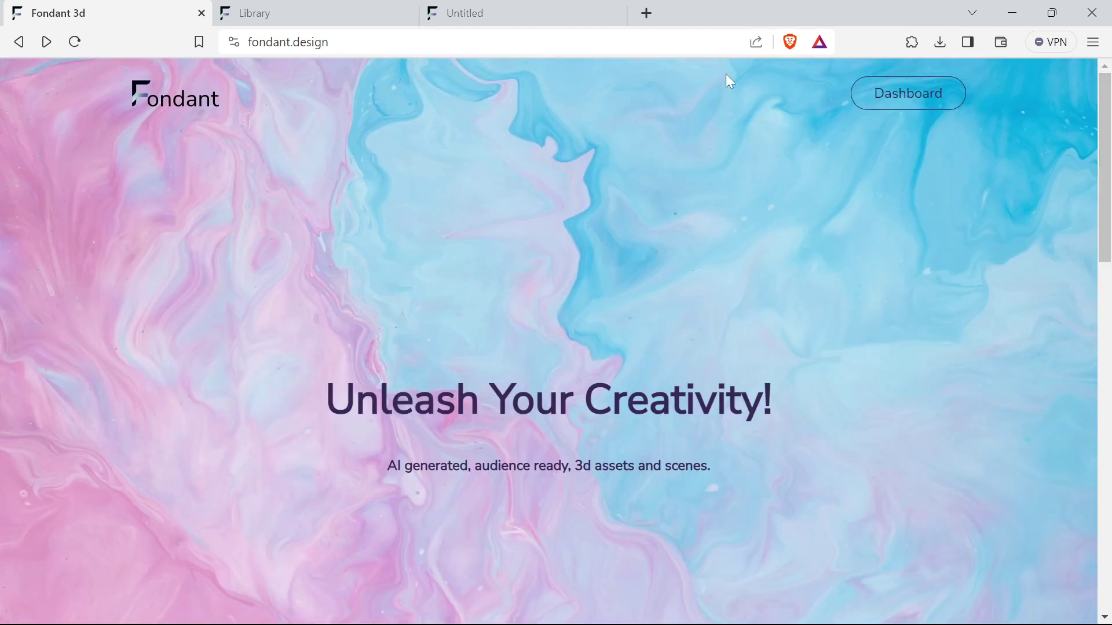
# Open the Dashboard Library and scroll through the generated model cards
pyautogui.click(895, 108)
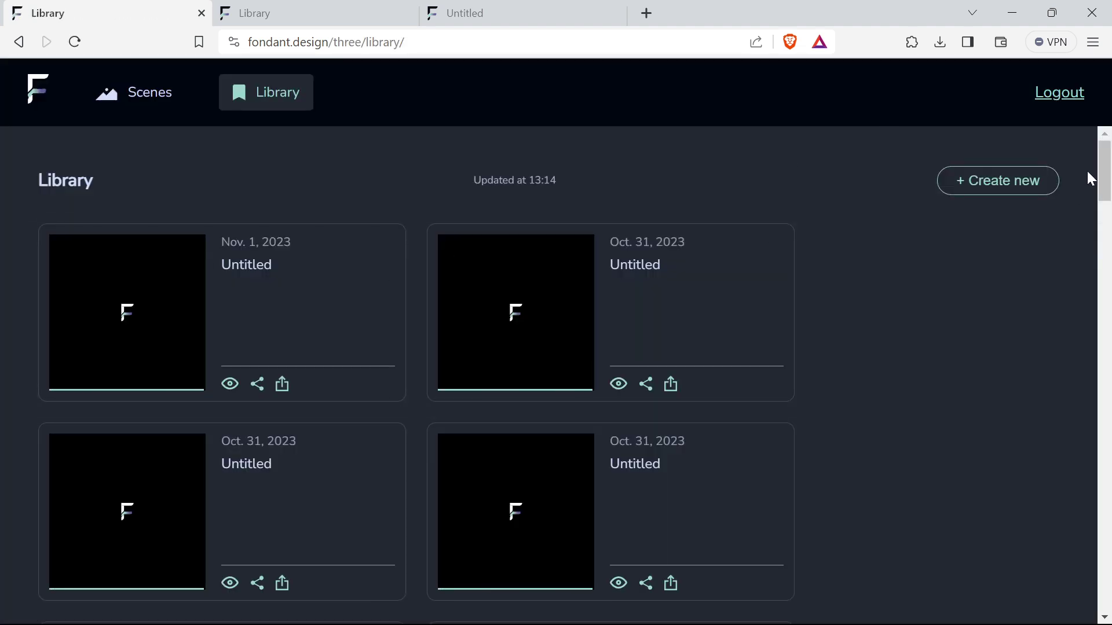
pyautogui.scroll(-2, 1094, 174)
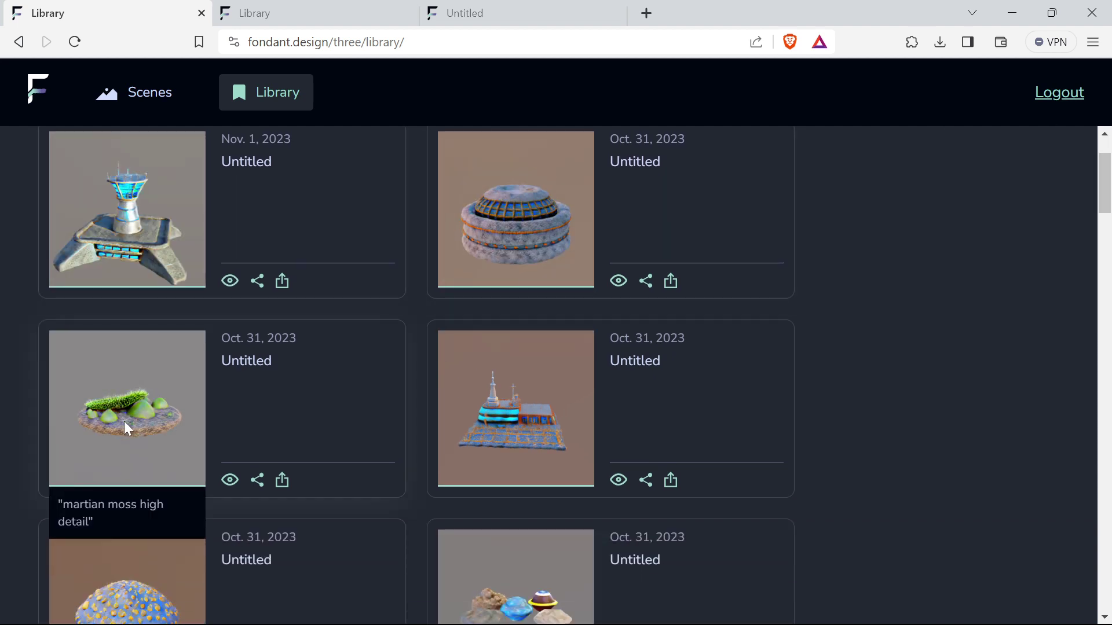
pyautogui.scroll(-8, 516, 366)
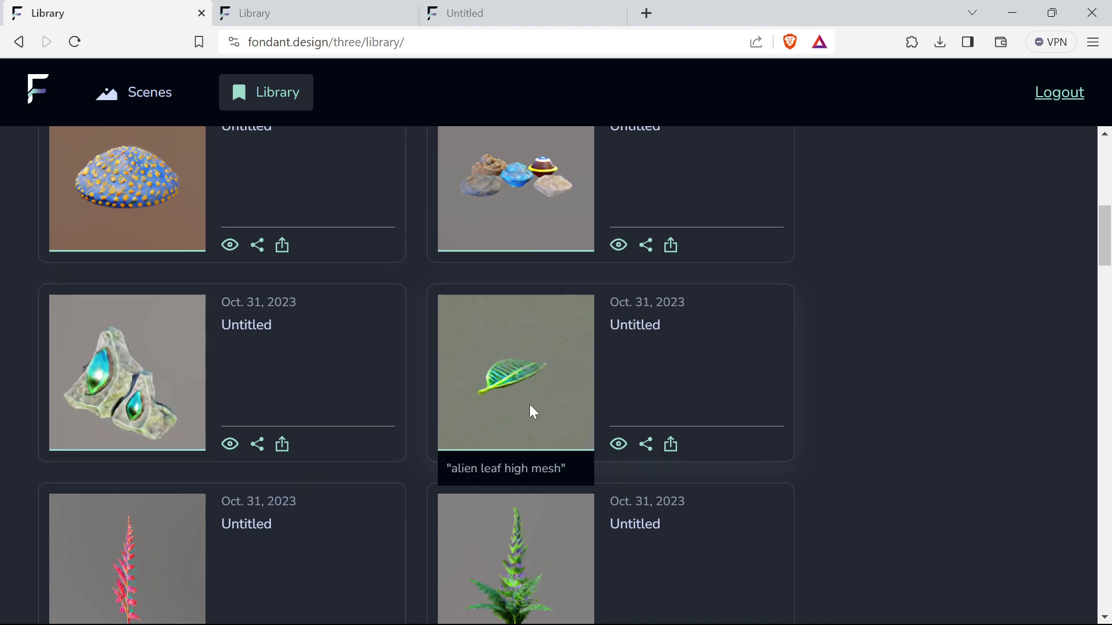
pyautogui.scroll(-6, 523, 426)
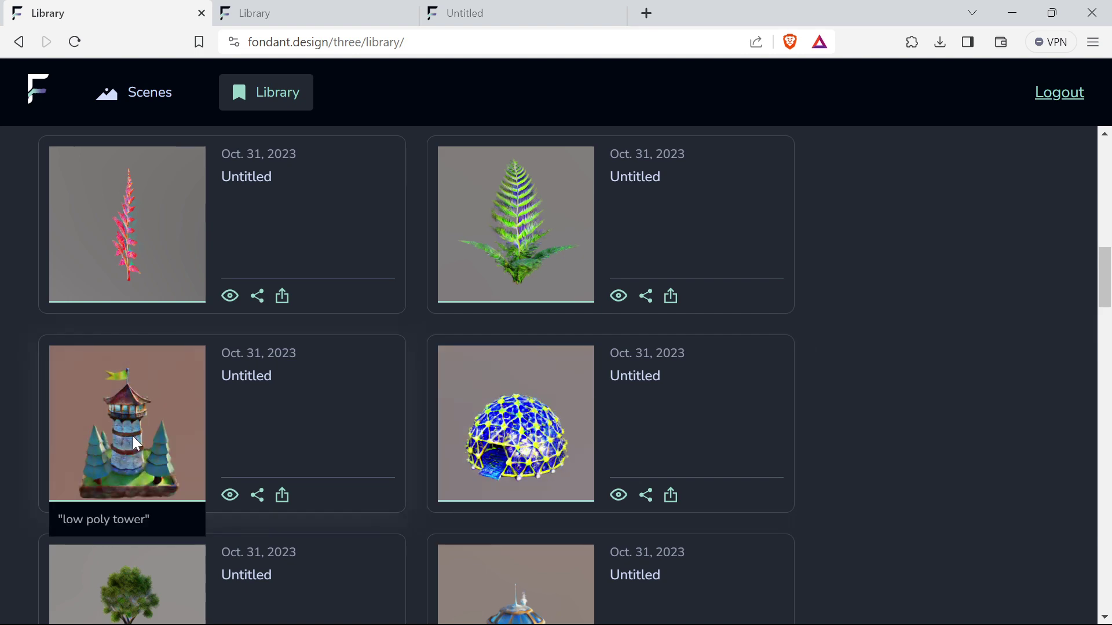
pyautogui.scroll(1, 268, 373)
pyautogui.scroll(-4, 153, 440)
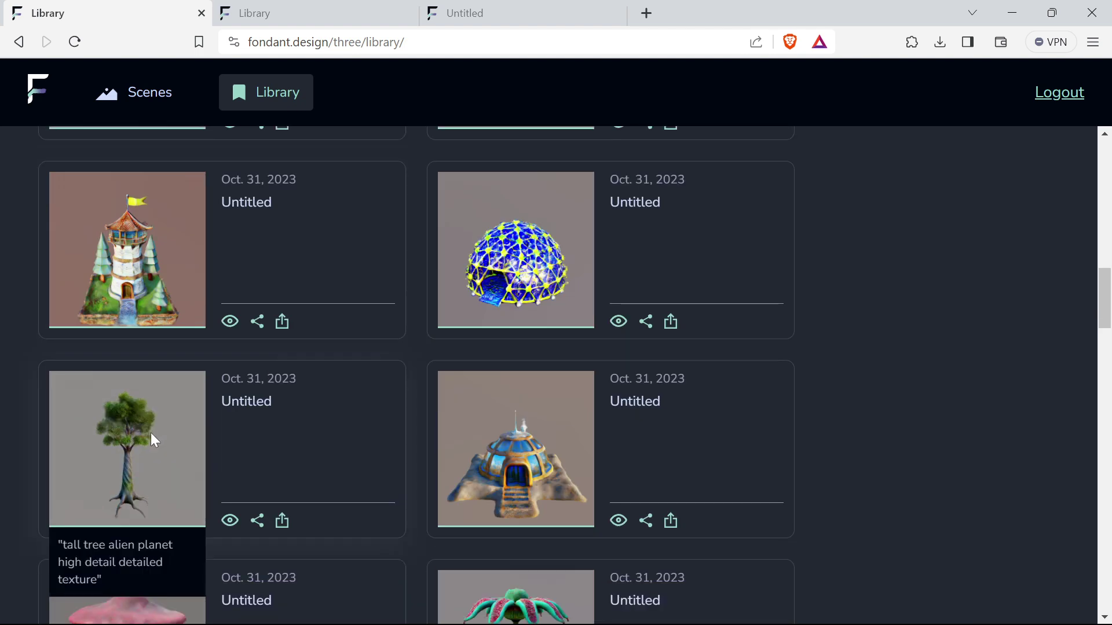
pyautogui.scroll(-8, 152, 439)
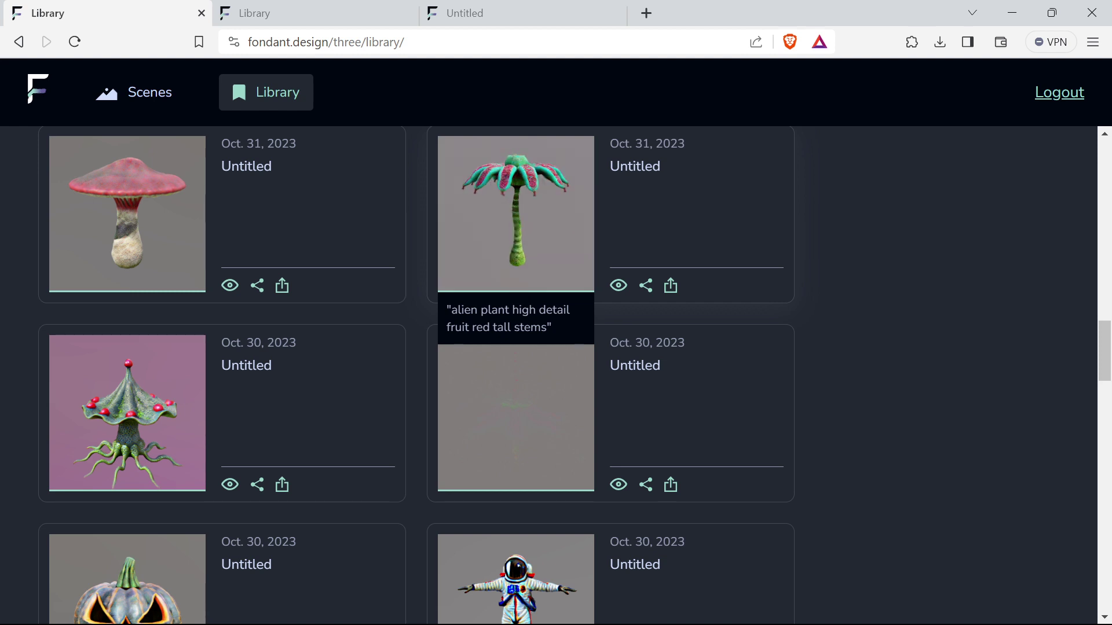
# Highlight the palm plant's prompt caption, then scroll back to the top of the Library
pyautogui.moveTo(515, 310); pyautogui.dragTo(579, 325)
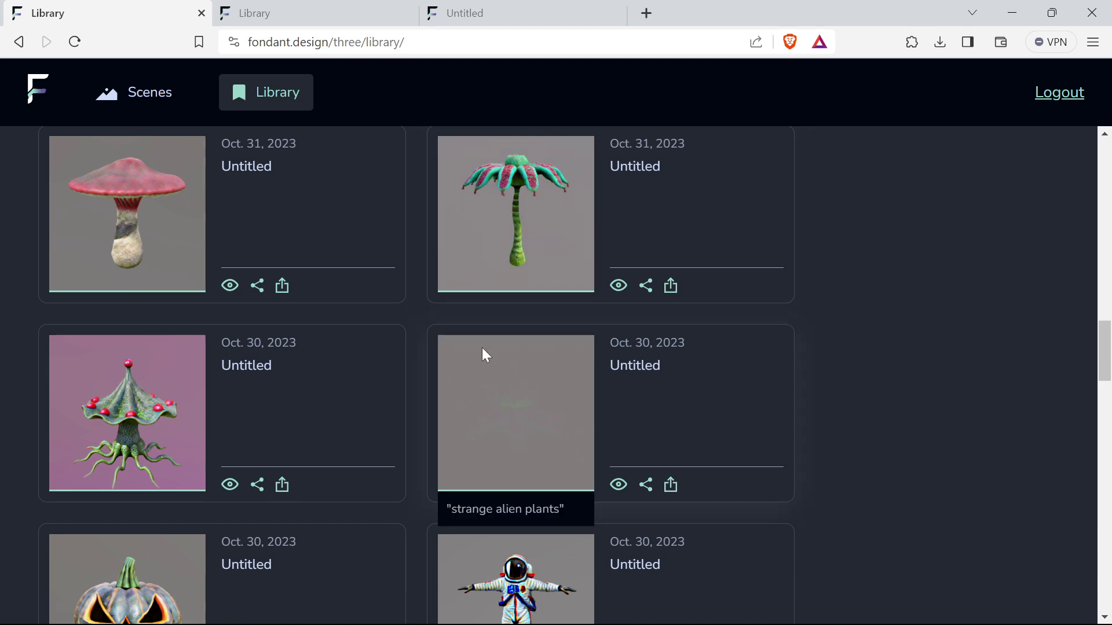
pyautogui.scroll(4, 487, 358)
pyautogui.scroll(-4, 498, 324)
pyautogui.scroll(2, 505, 289)
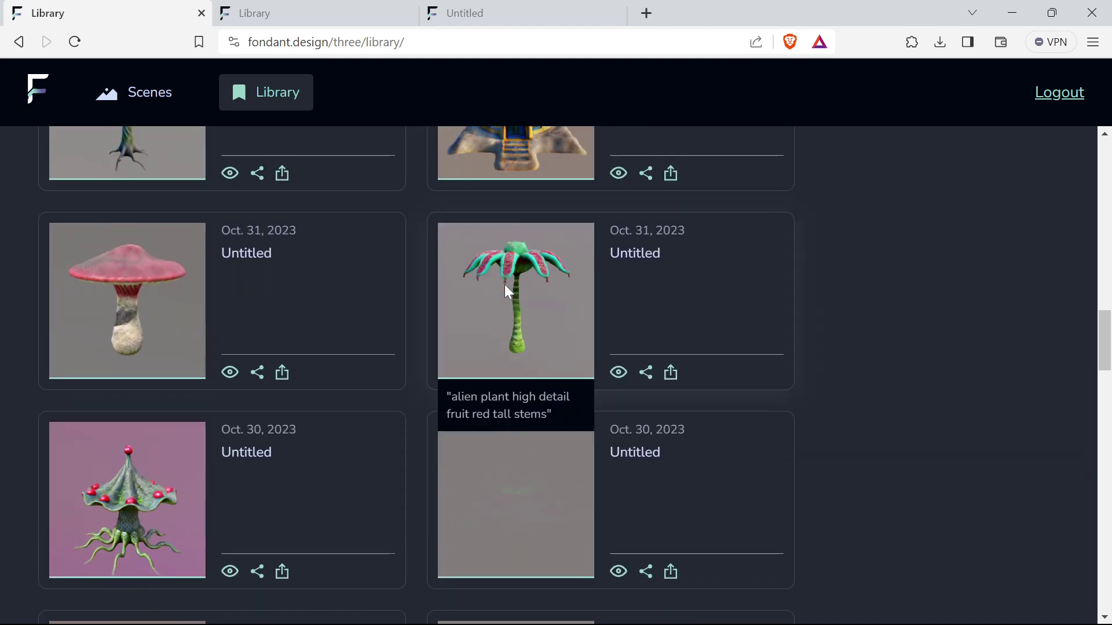
pyautogui.scroll(6, 327, 415)
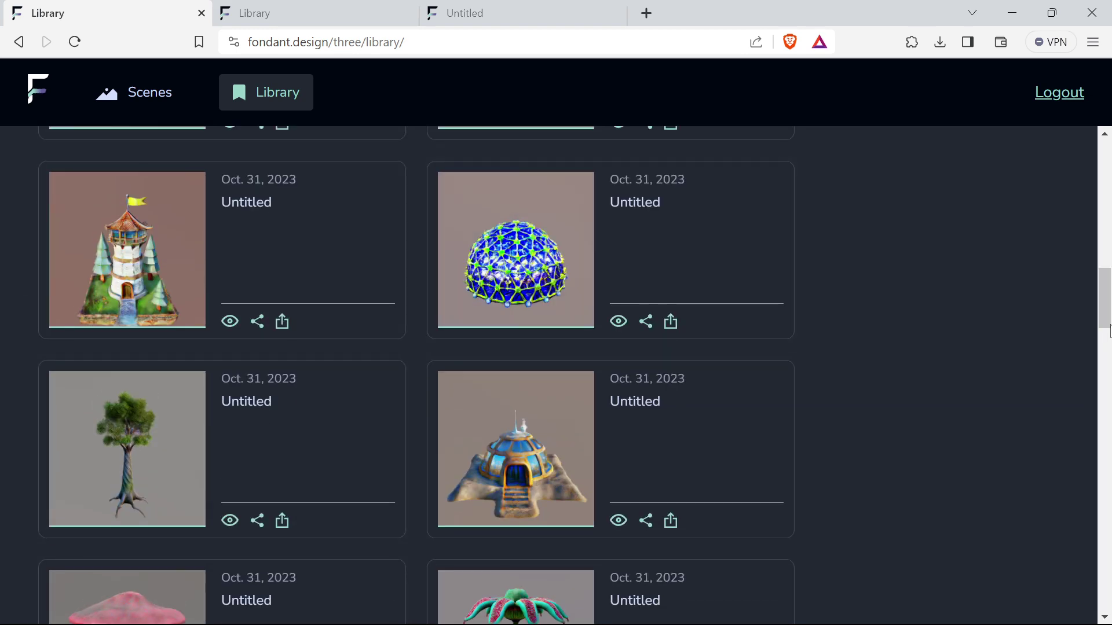
pyautogui.moveTo(1107, 322); pyautogui.dragTo(1106, 128)
pyautogui.click(995, 191)
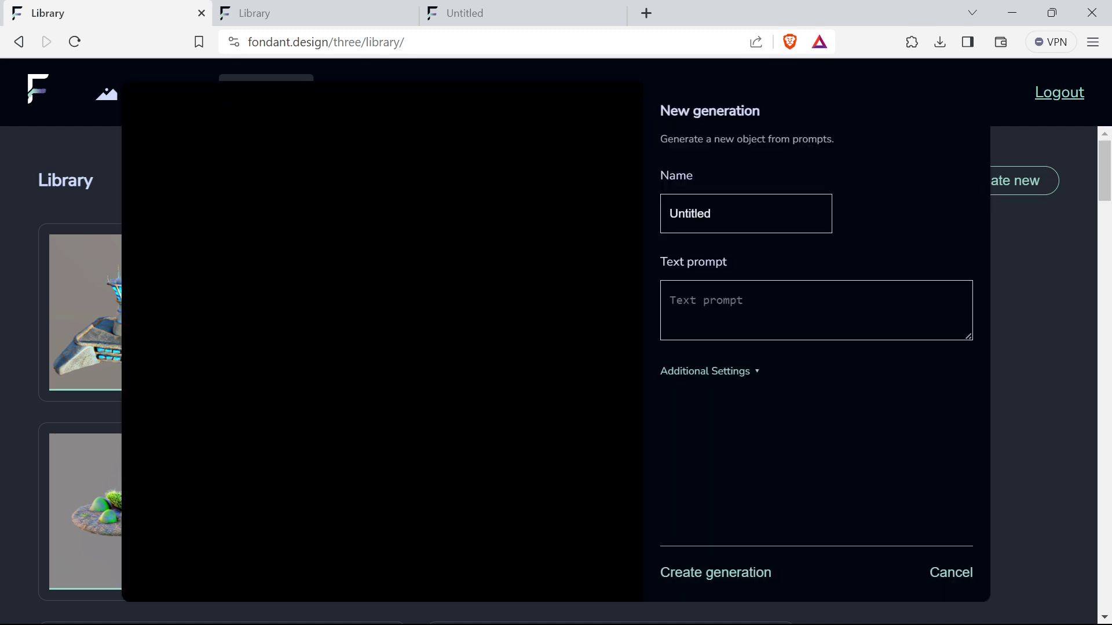
pyautogui.click(671, 300)
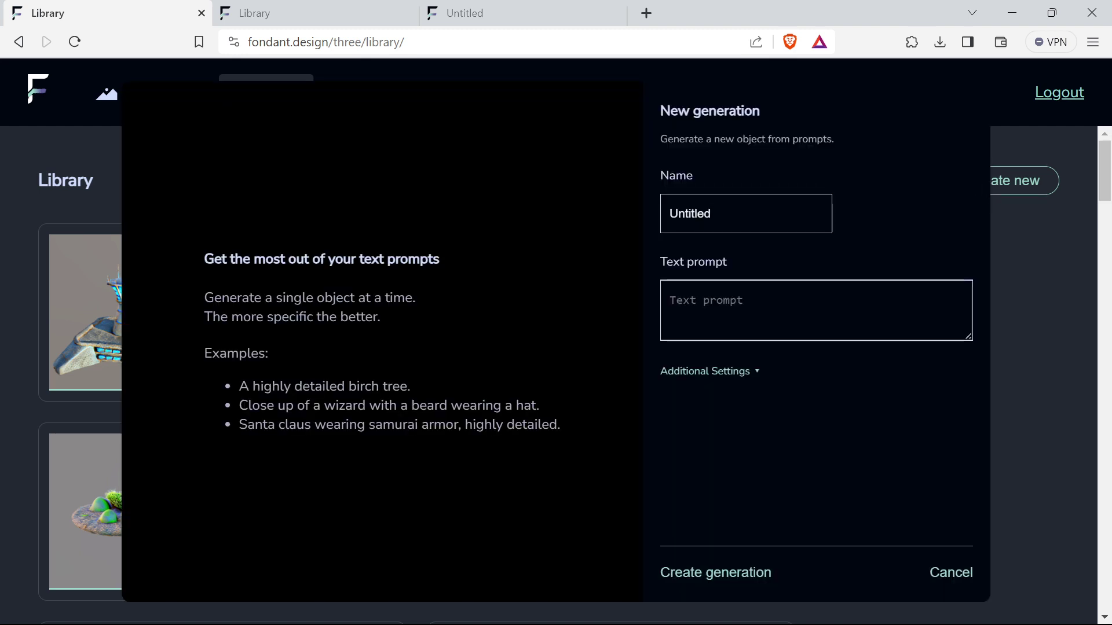
pyautogui.click(723, 372)
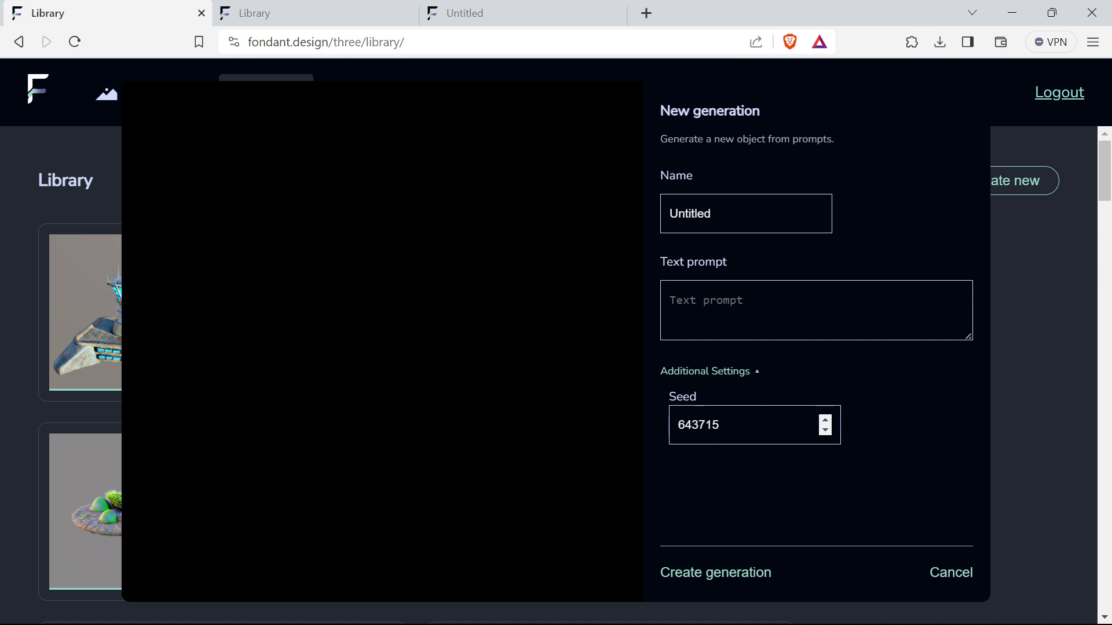
pyautogui.click(700, 372)
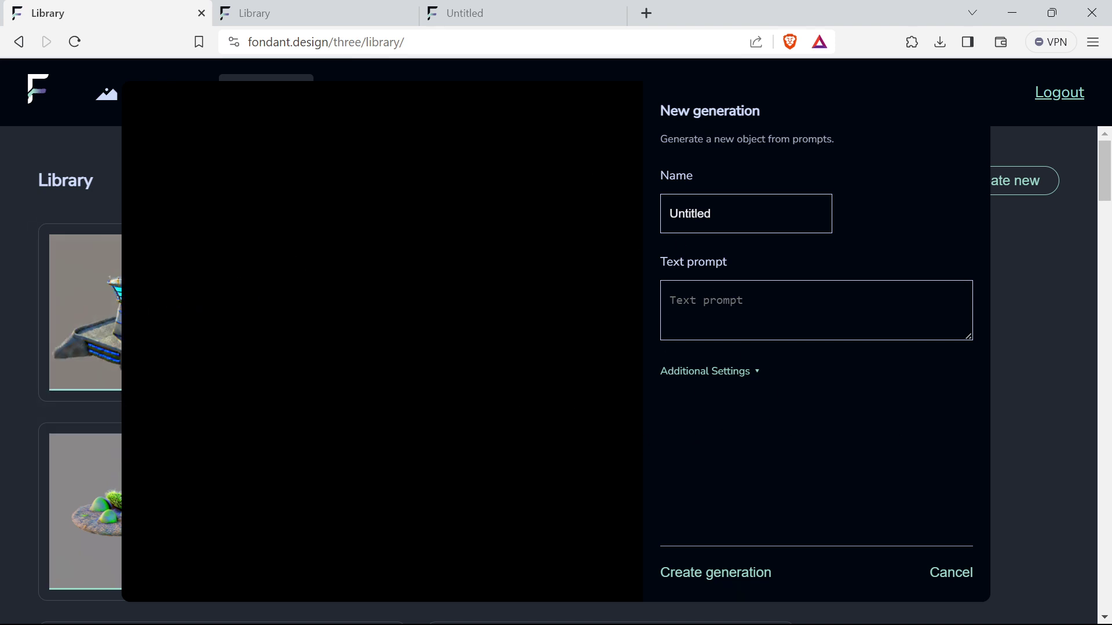
pyautogui.click(951, 573)
pyautogui.scroll(-5, 461, 420)
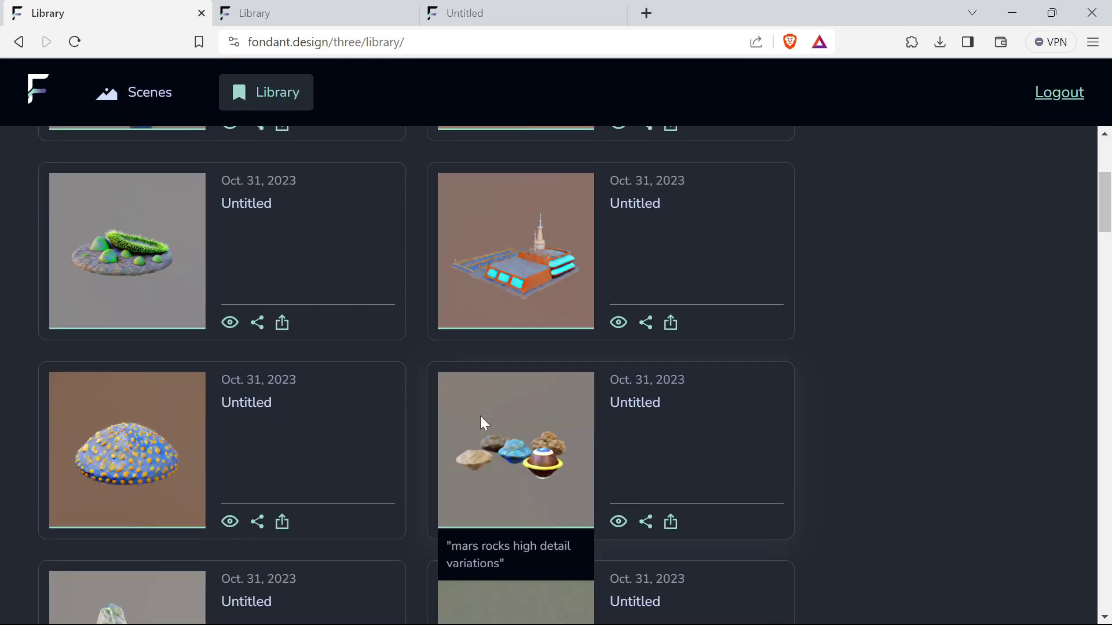
pyautogui.scroll(-6, 272, 454)
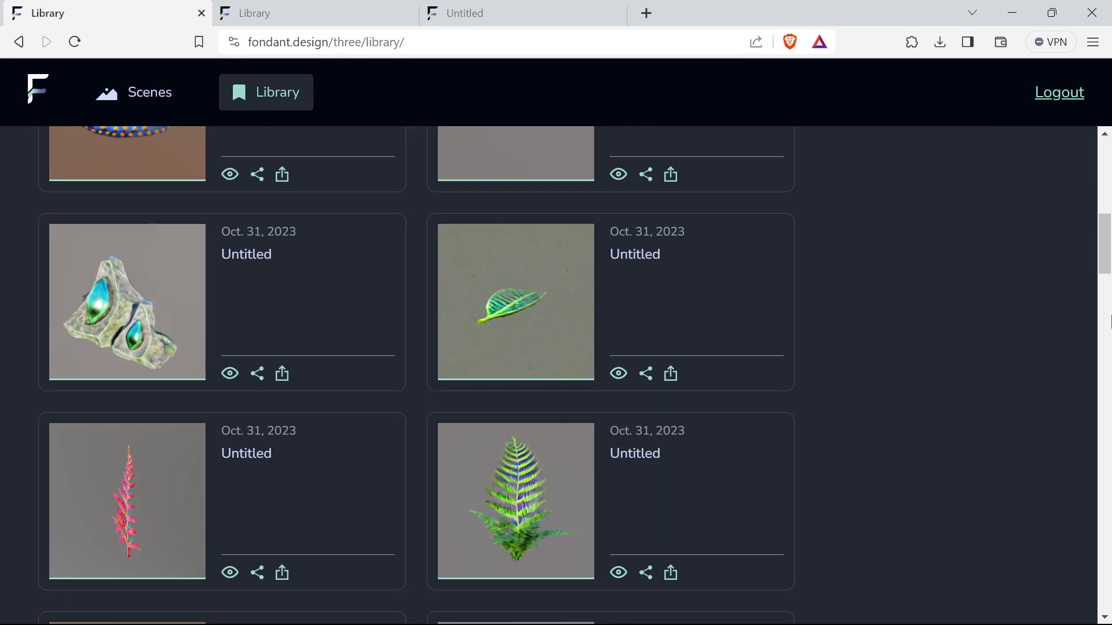
pyautogui.moveTo(1104, 268)
pyautogui.mouseDown()
pyautogui.moveTo(1104, 193)
pyautogui.moveTo(1105, 443)
pyautogui.moveTo(1103, 270)
pyautogui.mouseUp()
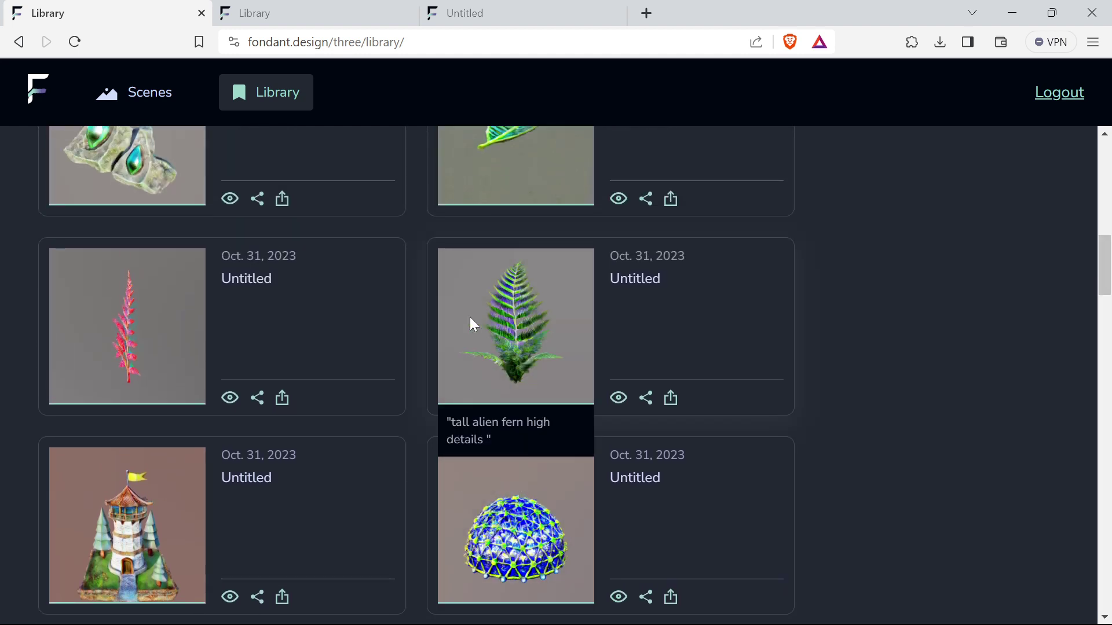
pyautogui.moveTo(139, 325)
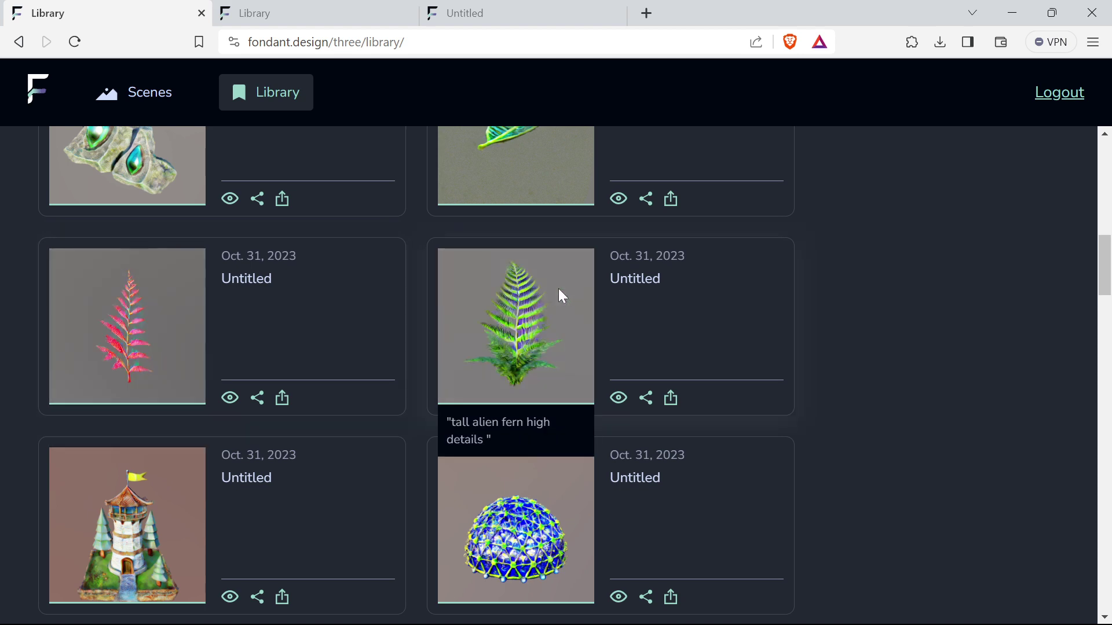
pyautogui.moveTo(562, 295)
pyautogui.scroll(6, 539, 278)
pyautogui.moveTo(511, 223)
pyautogui.scroll(2, 516, 223)
pyautogui.scroll(3, 517, 227)
pyautogui.moveTo(508, 246)
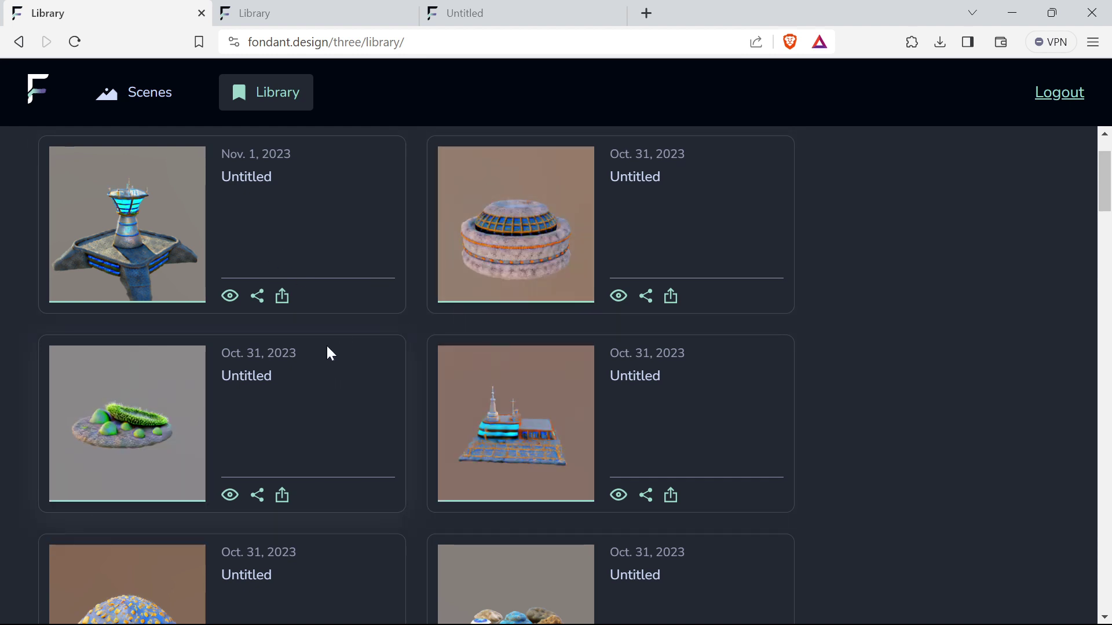
pyautogui.click(316, 8)
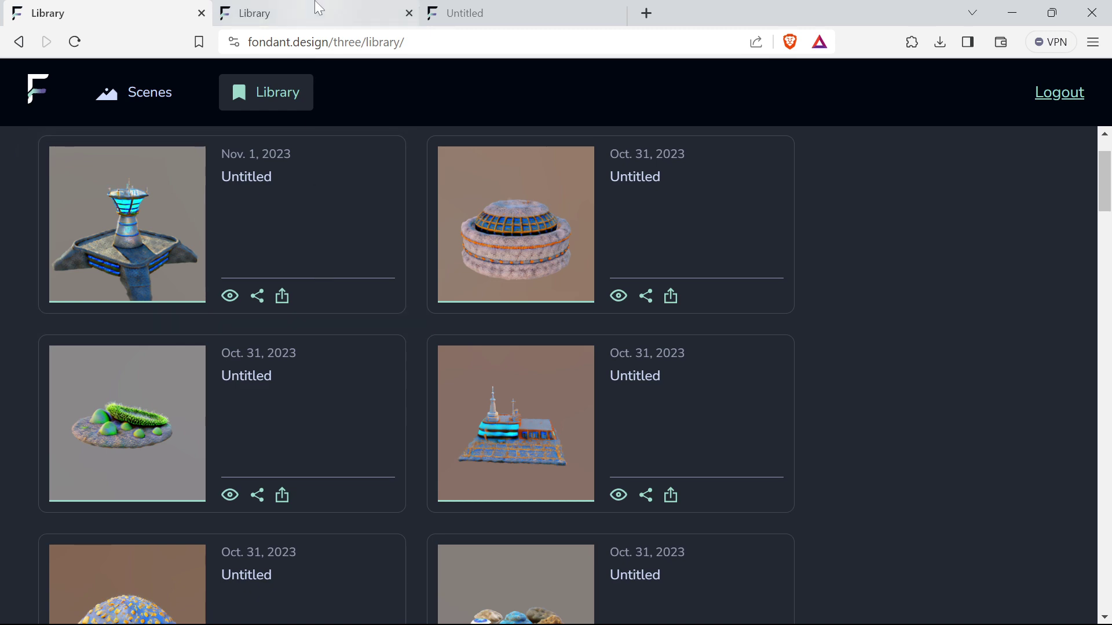
# Switch to the Untitled tab and orbit the pink-capped, tentacled alien plant model
pyautogui.click(473, 8)
pyautogui.moveTo(550, 186); pyautogui.dragTo(561, 309)
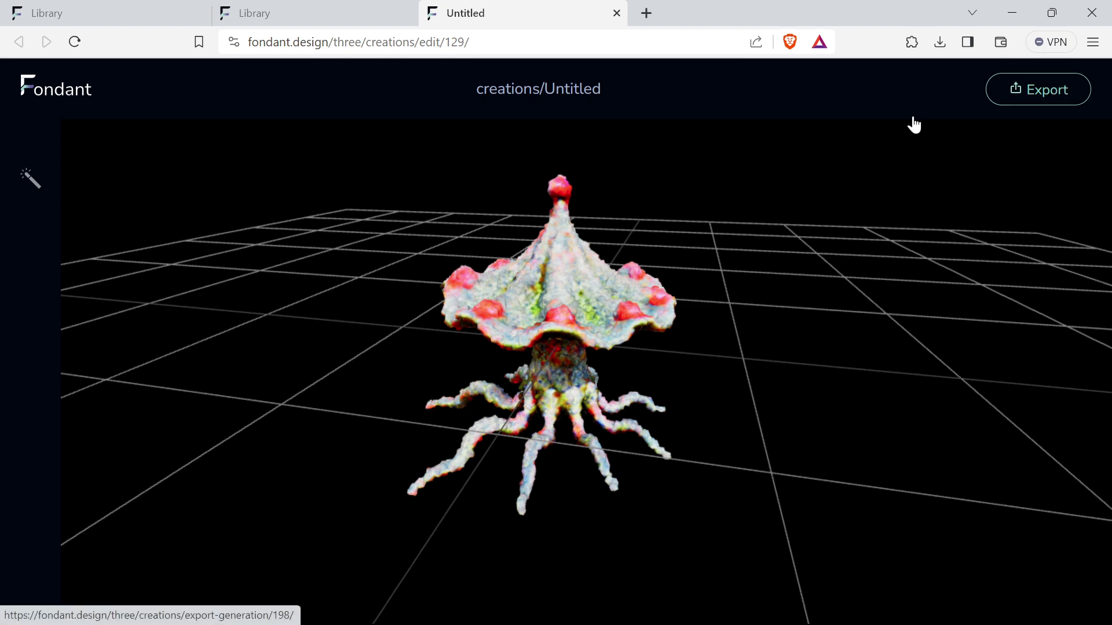
# In Blender, start a new General file, discarding the space scene's unsaved changes
pyautogui.moveTo(642, 588)
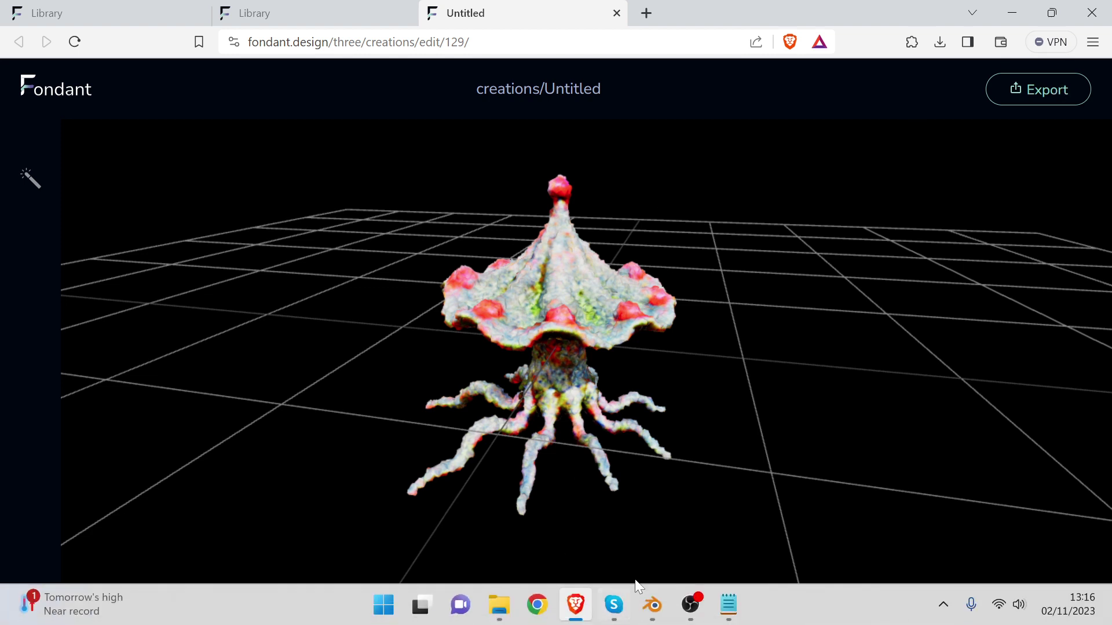
pyautogui.click(637, 613)
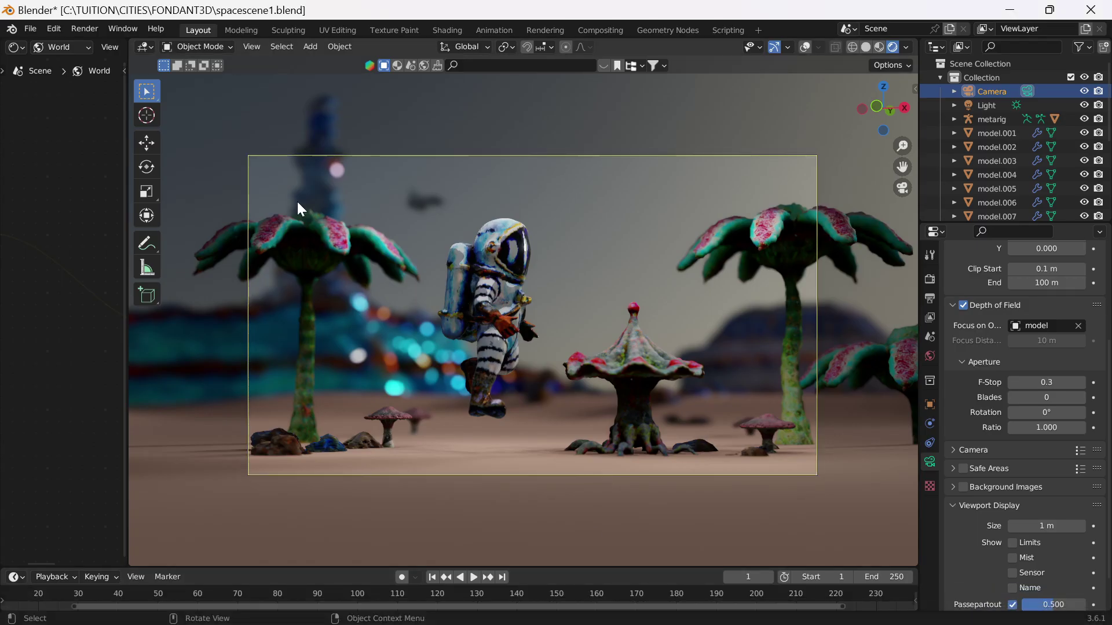
pyautogui.click(28, 31)
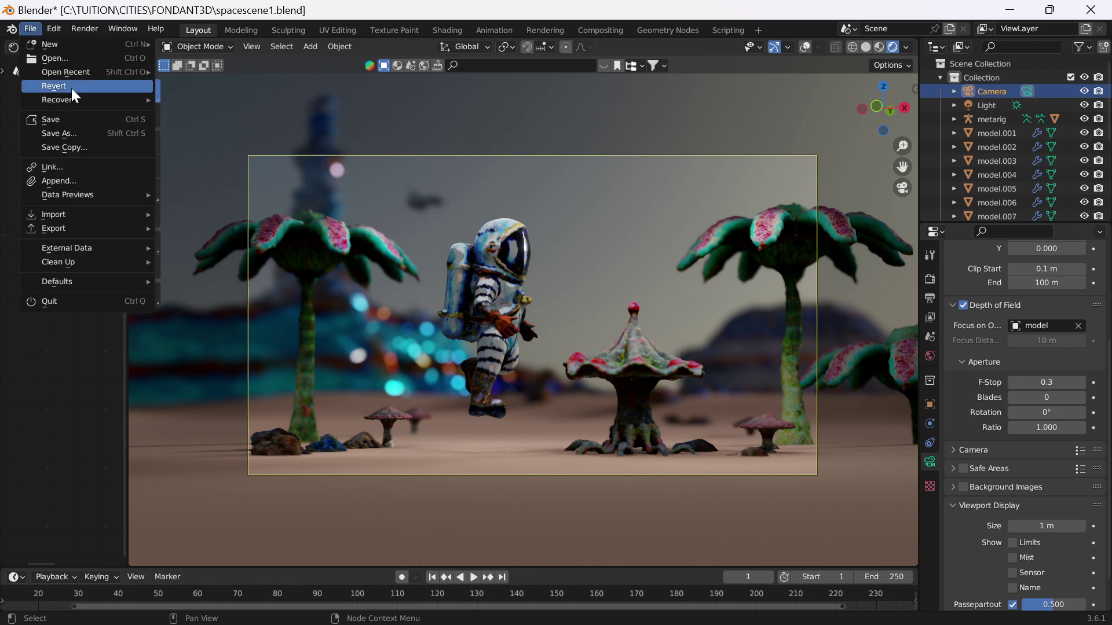
pyautogui.moveTo(80, 46)
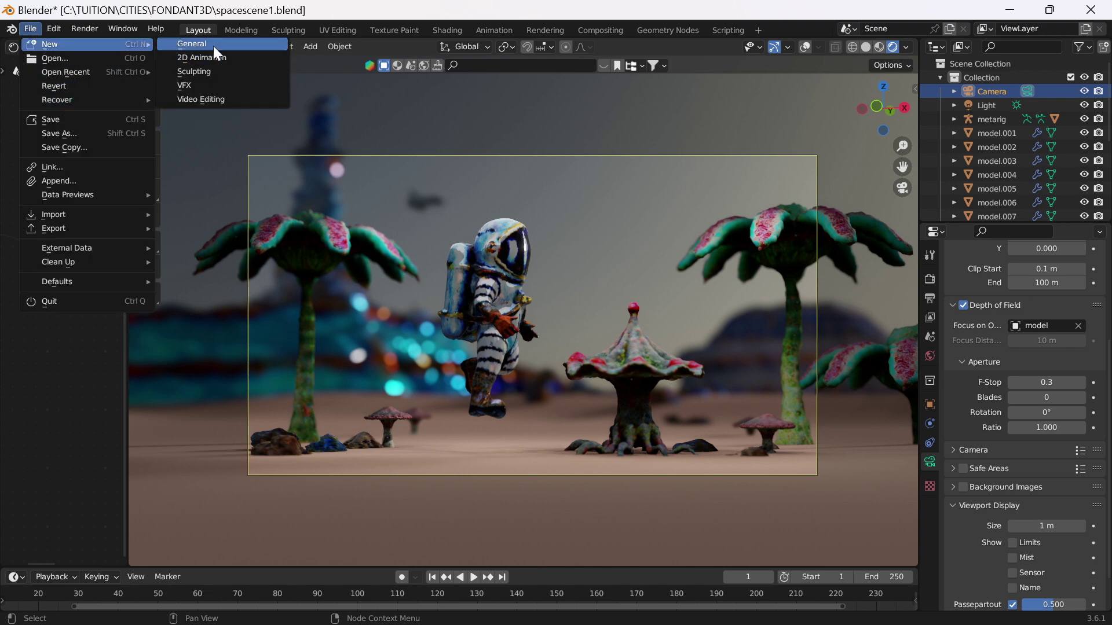
pyautogui.click(213, 47)
pyautogui.click(574, 347)
# Delete the default cube and bring up the File Import formats list
pyautogui.moveTo(425, 268); pyautogui.dragTo(476, 300, button='middle')
pyautogui.press('Delete')
pyautogui.click(30, 29)
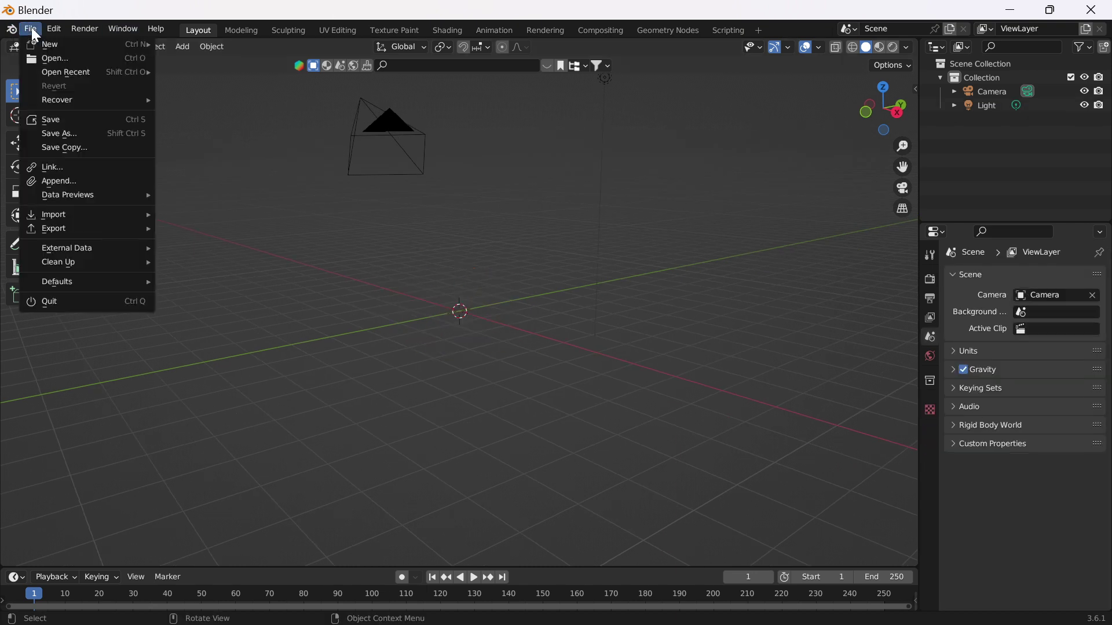
pyautogui.moveTo(86, 232)
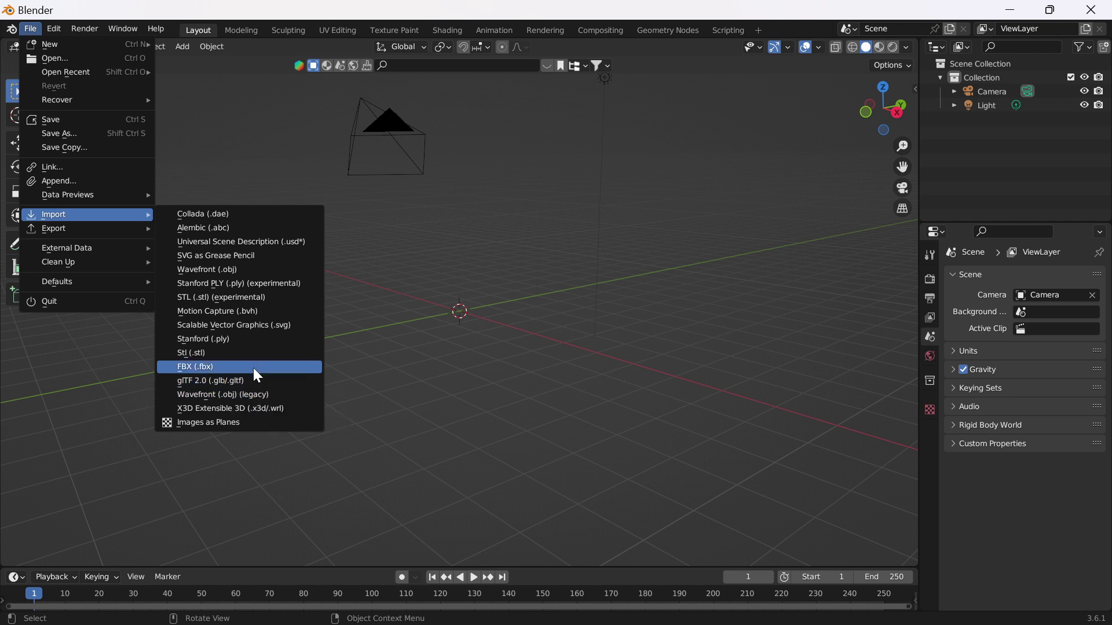
# Import model.obj from the FONDANT3D spaceman1 folder as a Wavefront OBJ
pyautogui.click(249, 270)
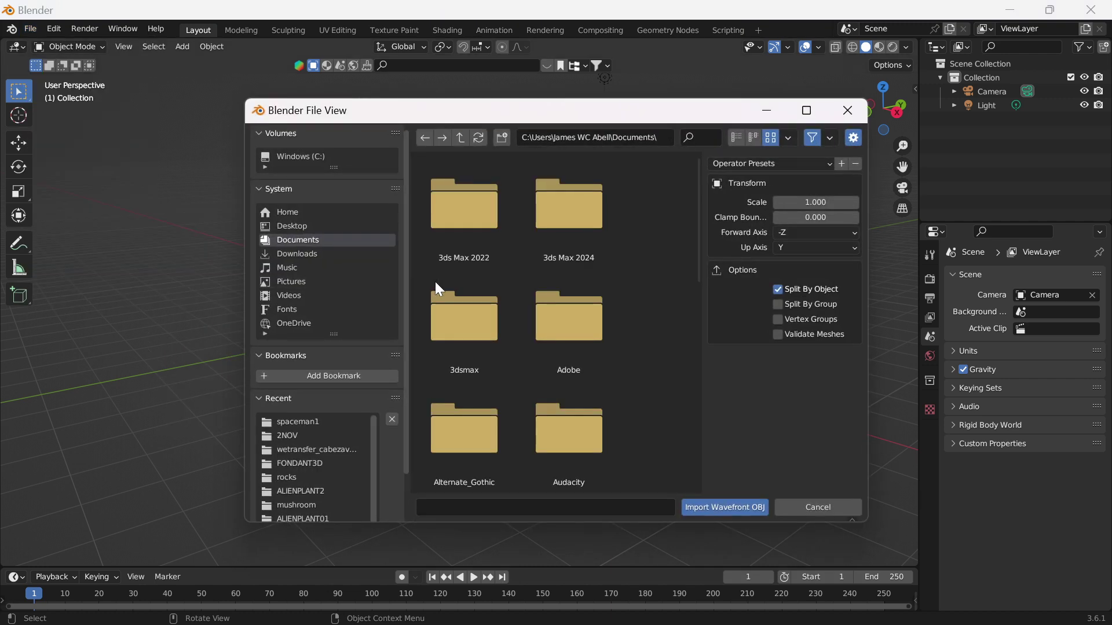
pyautogui.click(316, 463)
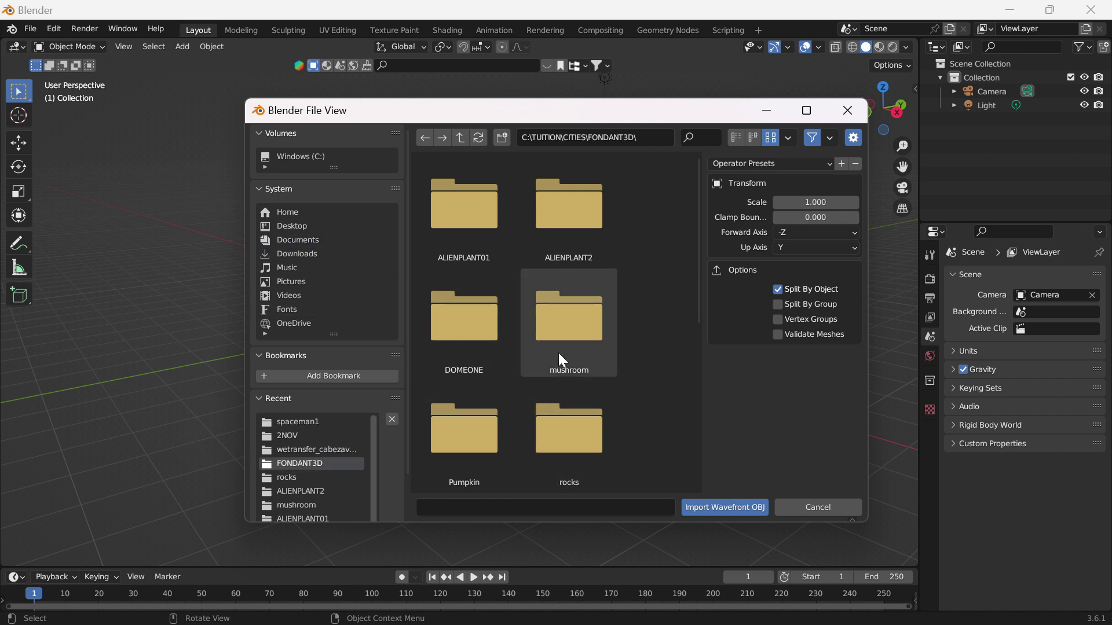
pyautogui.scroll(-1, 697, 305)
pyautogui.moveTo(697, 303); pyautogui.dragTo(694, 440)
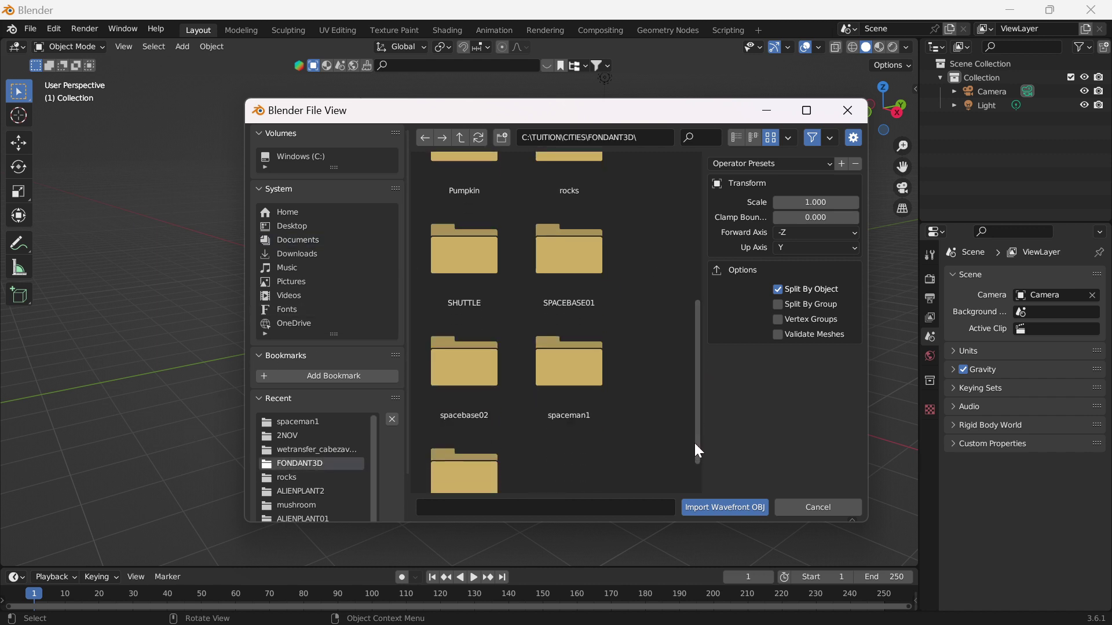
pyautogui.doubleClick(570, 382)
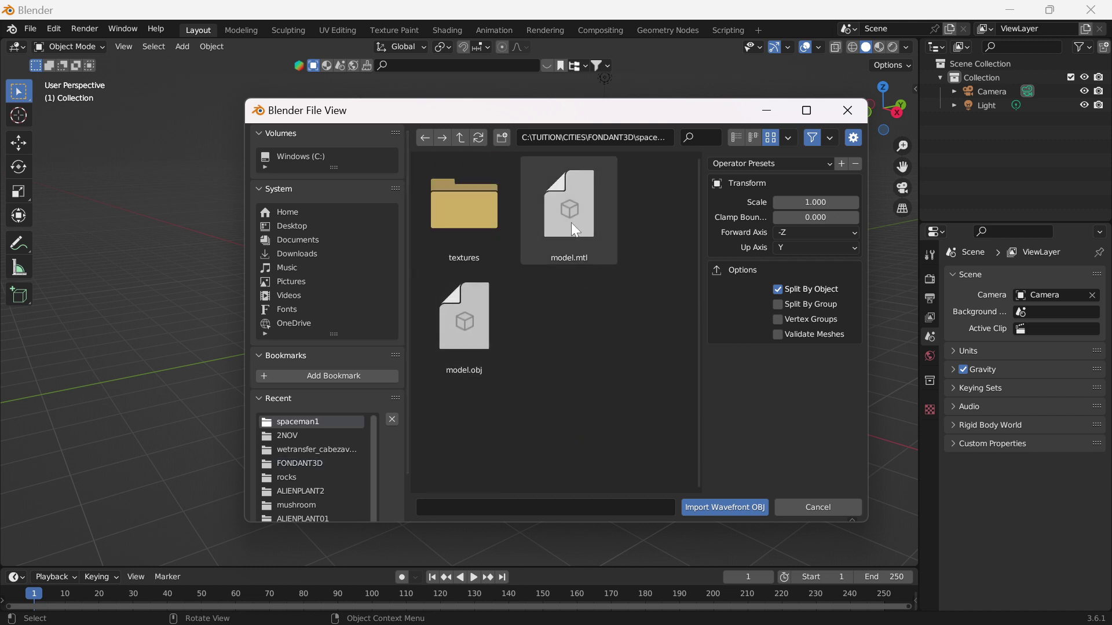
pyautogui.click(463, 323)
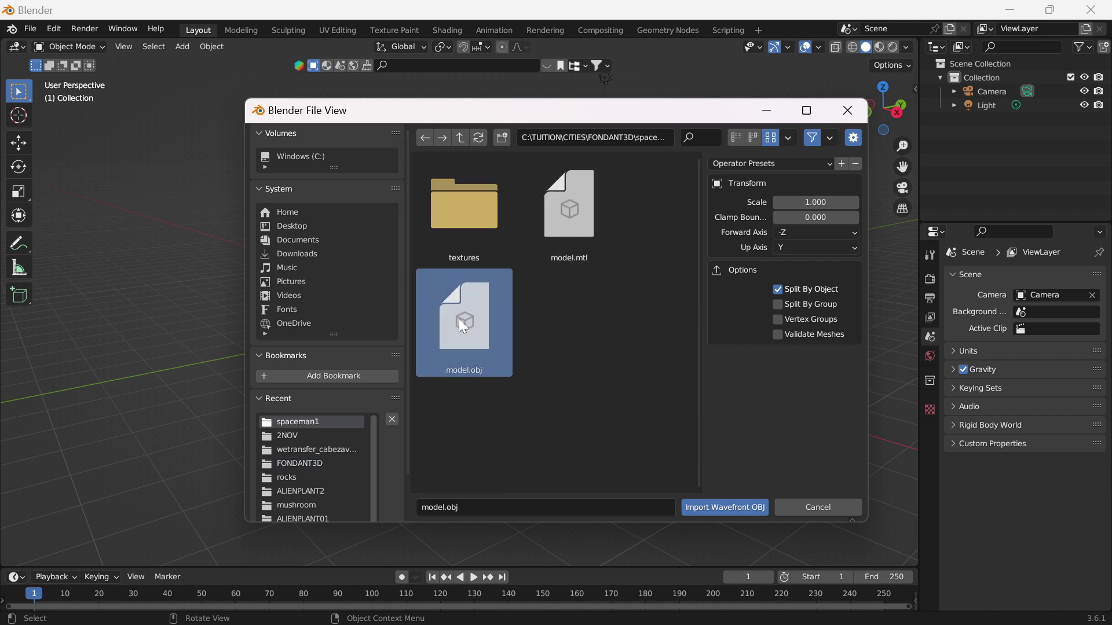
pyautogui.doubleClick(458, 329)
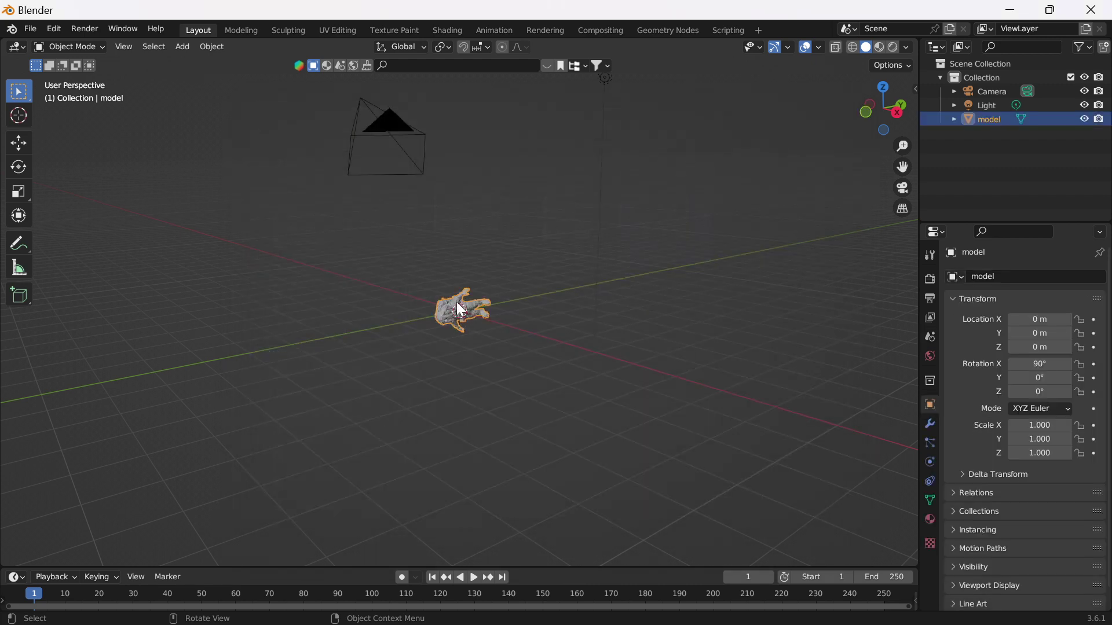
pyautogui.moveTo(456, 301); pyautogui.dragTo(369, 271, button='middle')
# Rotate the astronaut -90° on X so it stands upright
pyautogui.scroll(4, 464, 298)
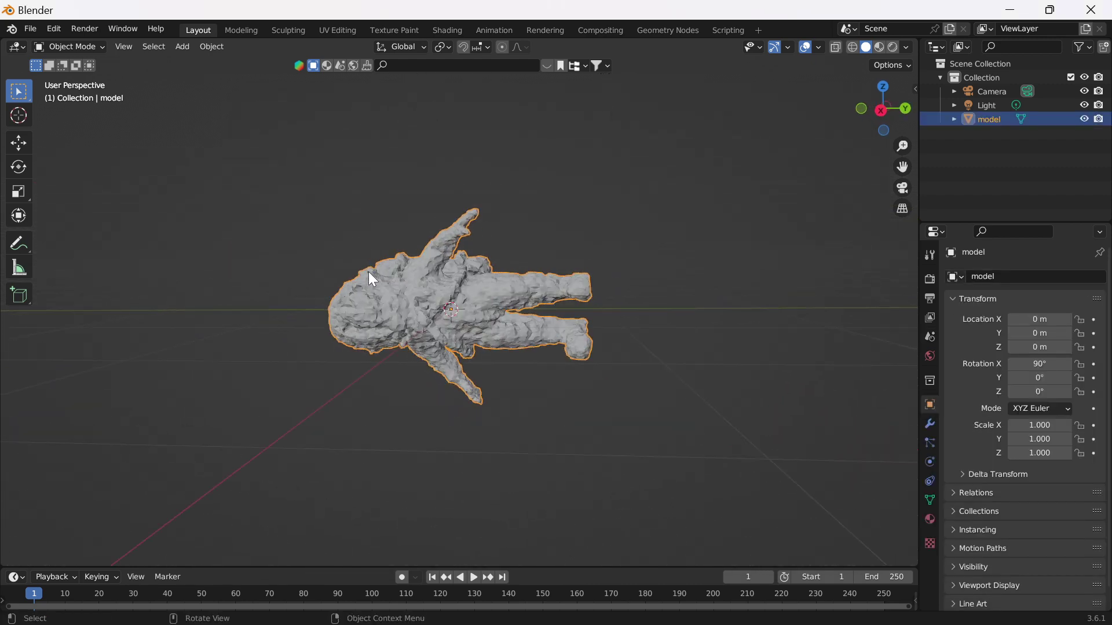
pyautogui.write('rx-9')
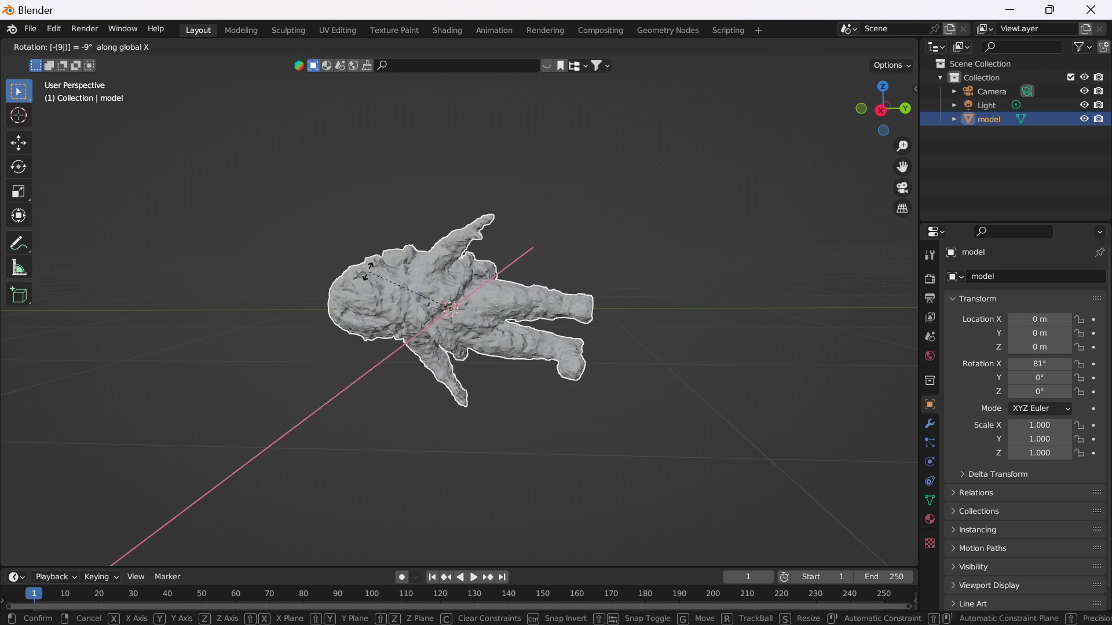
pyautogui.write('0')
pyautogui.press('Return')
pyautogui.moveTo(411, 364); pyautogui.dragTo(504, 330, button='middle')
# Show the sidebar with its dimensions and the Modifier properties tab
pyautogui.scroll(2, 441, 297)
pyautogui.press('n')
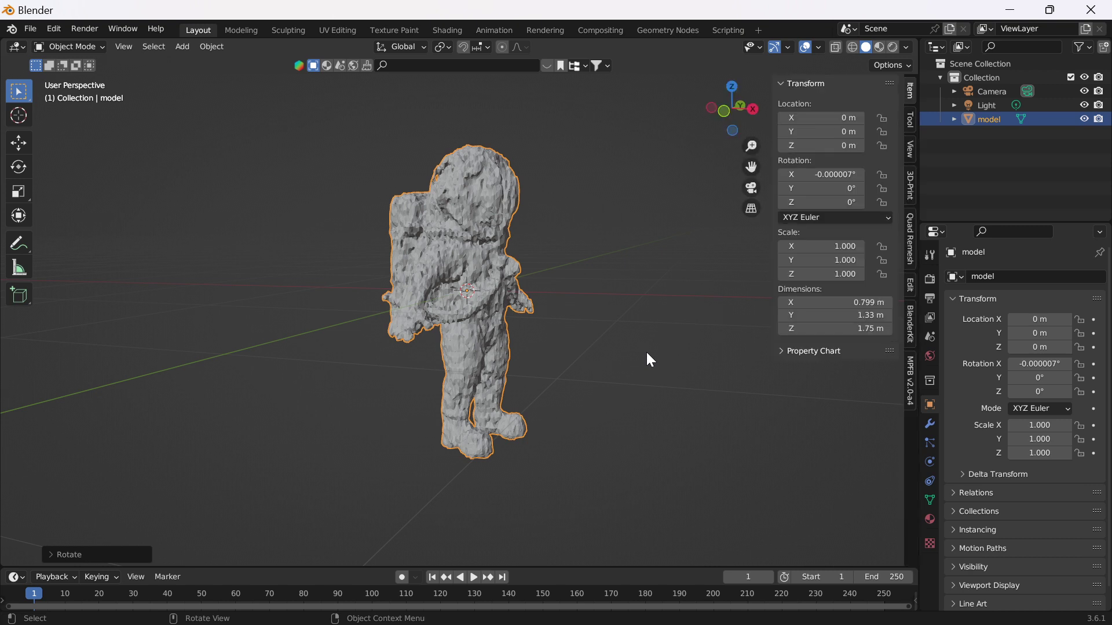
pyautogui.click(929, 426)
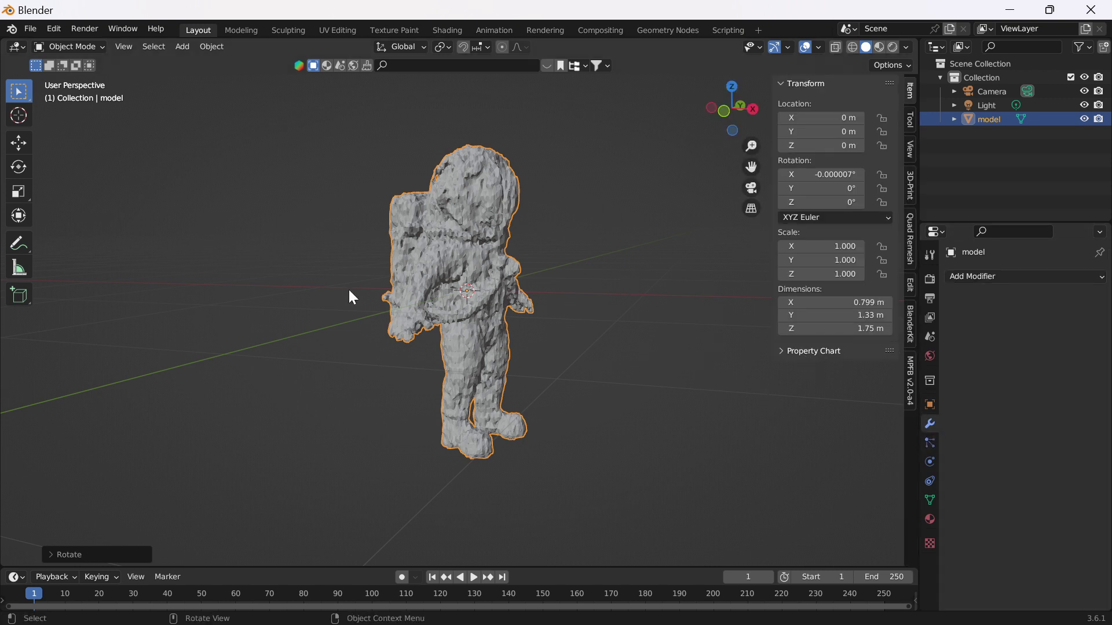
# In Edit Mode, select all vertices and search for the Merge command
pyautogui.press('Tab')
pyautogui.press('a')
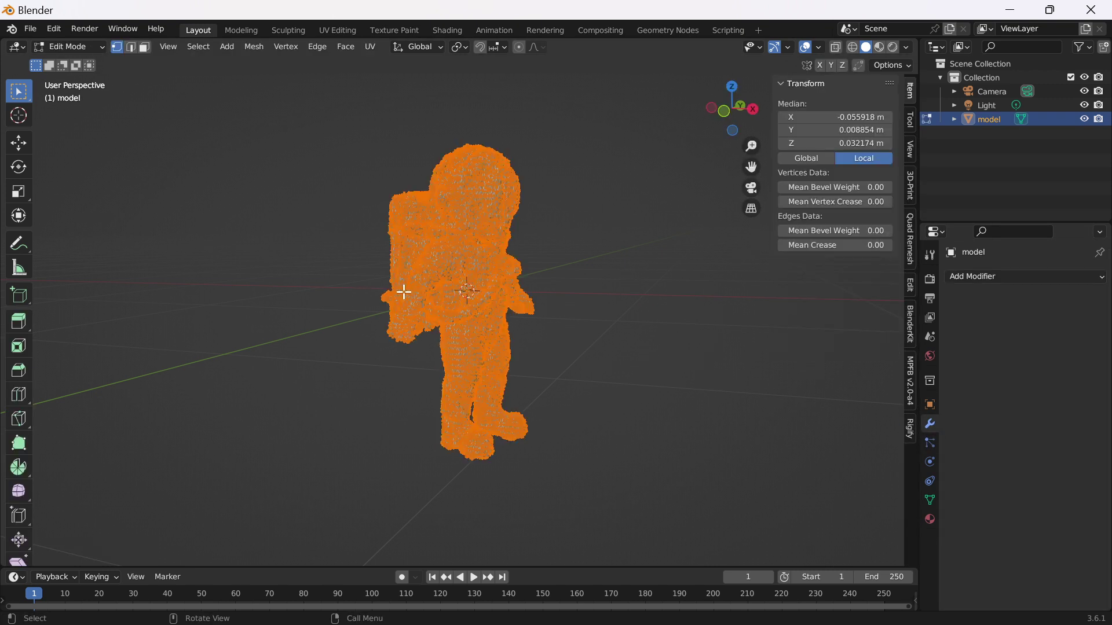
pyautogui.press('F3')
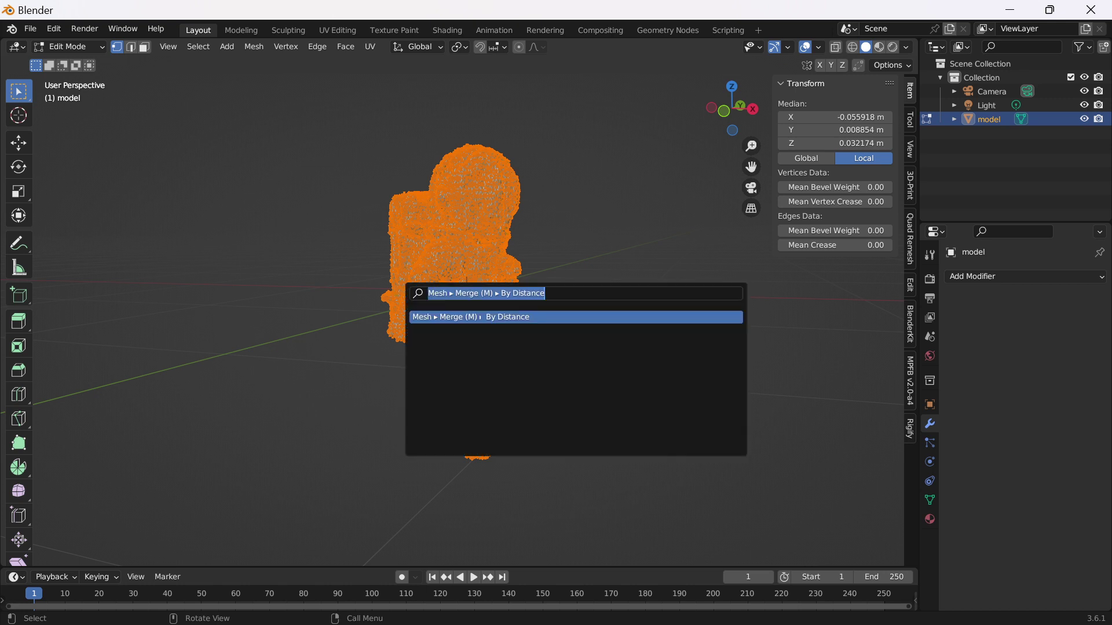
pyautogui.write('MERGE')
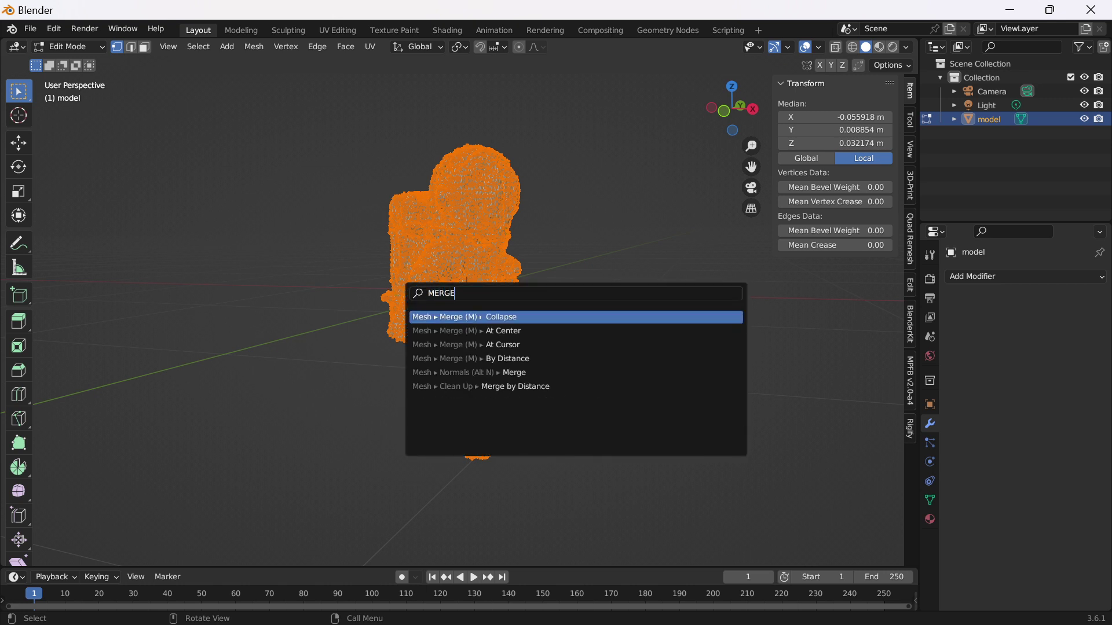
pyautogui.press('Down')
pyautogui.press('Down')
pyautogui.press('Down')
pyautogui.press('Up')
pyautogui.press('Up')
pyautogui.press('Up')
pyautogui.press('Down')
pyautogui.press('Down')
pyautogui.press('Down')
pyautogui.press('Down')
pyautogui.press('Down')
pyautogui.press('Up')
pyautogui.press('Up')
pyautogui.press('Up')
pyautogui.press('Down')
pyautogui.press('Down')
pyautogui.press('Down')
pyautogui.press('Up')
pyautogui.press('Up')
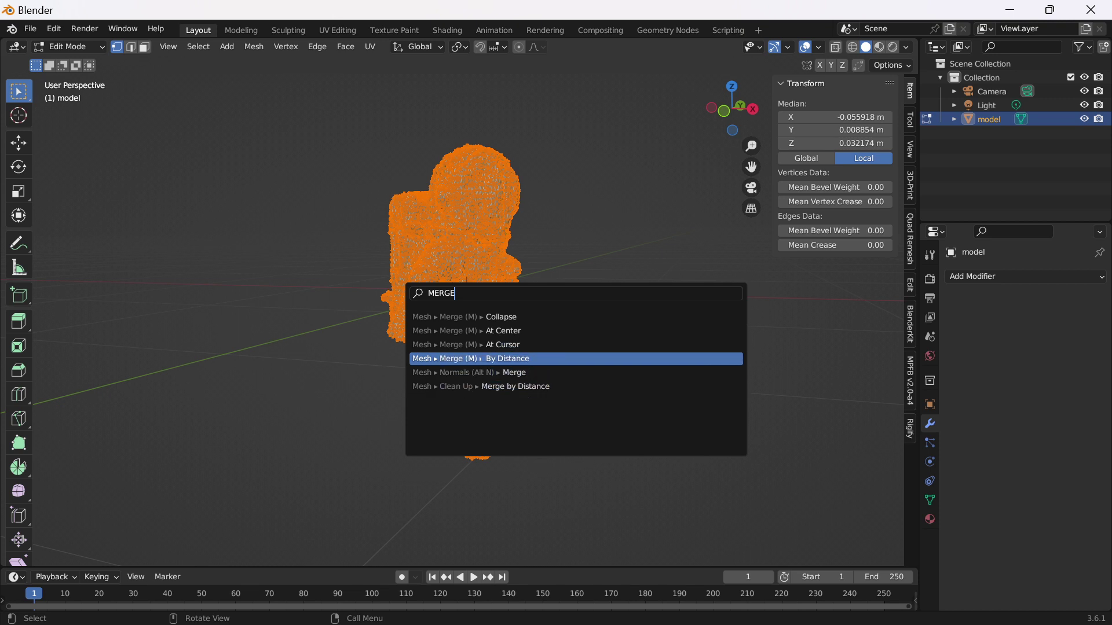
# Run Merge By Distance, removing 114 vertices, then deselect and return to Object Mode
pyautogui.click(498, 360)
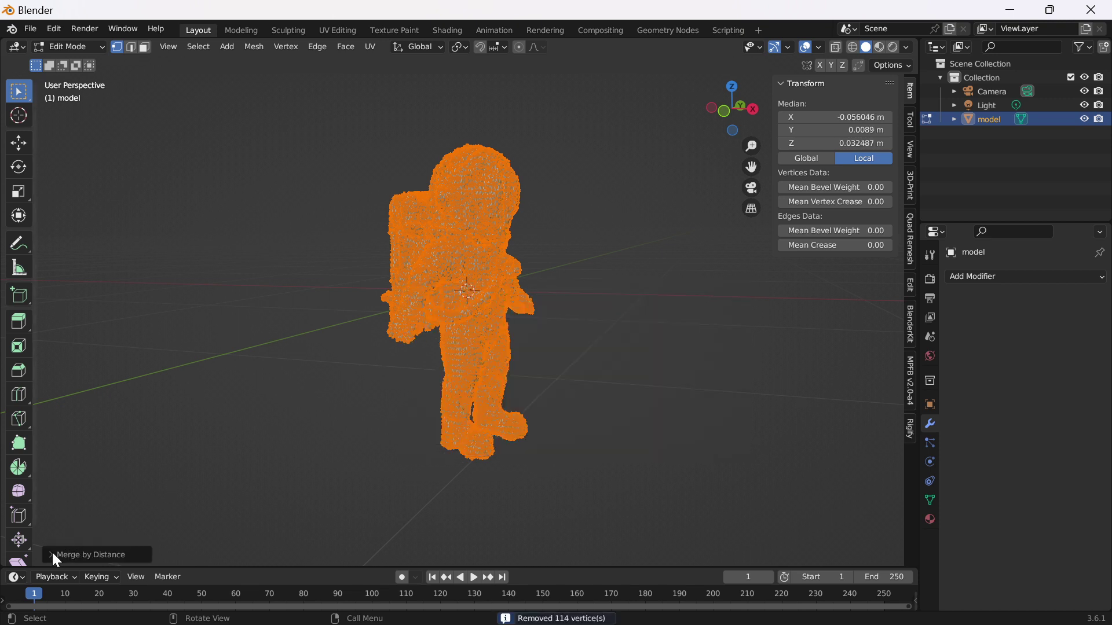
pyautogui.click(52, 555)
pyautogui.hotkey('alt', 'a')
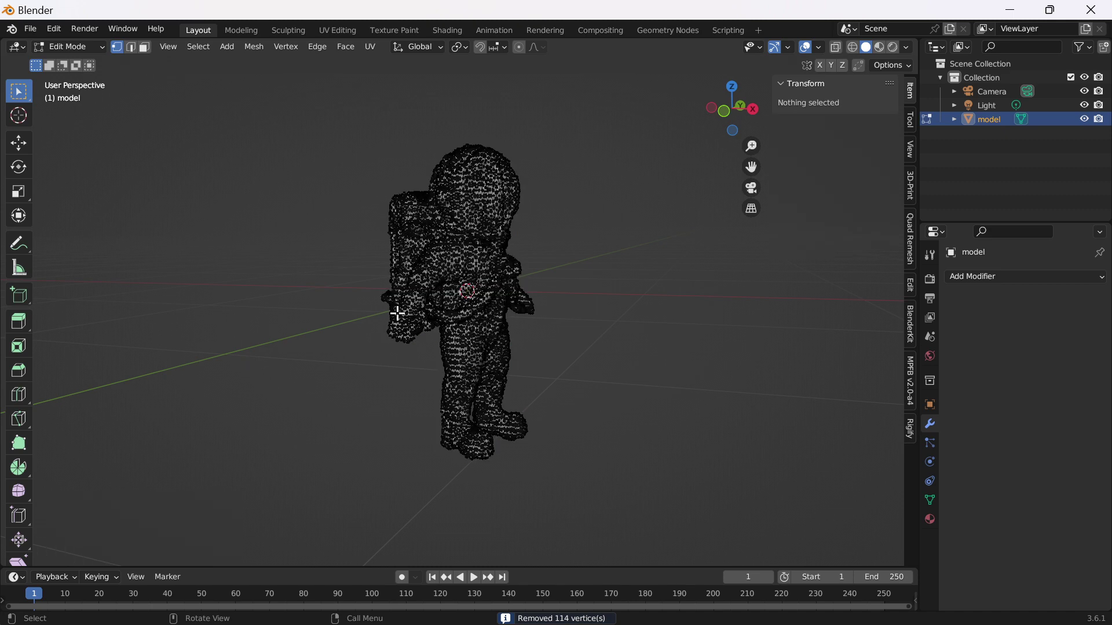
pyautogui.press('Tab')
pyautogui.moveTo(492, 274); pyautogui.dragTo(376, 324, button='middle')
pyautogui.scroll(3, 440, 255)
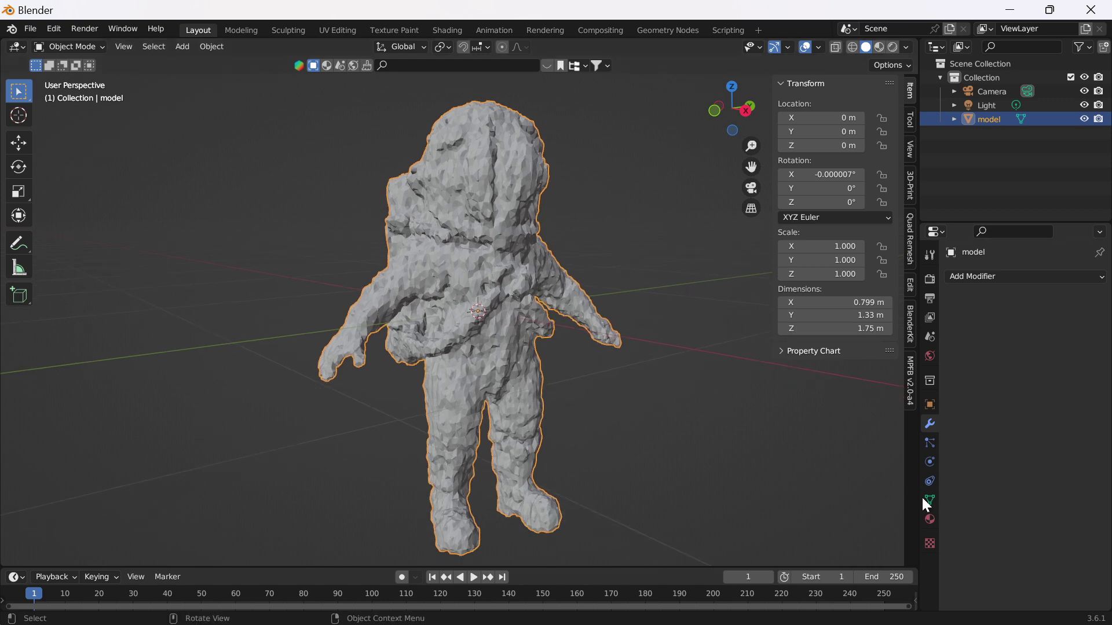
# Add a Smooth modifier with Factor 1.376 and Repeat 3
pyautogui.click(992, 277)
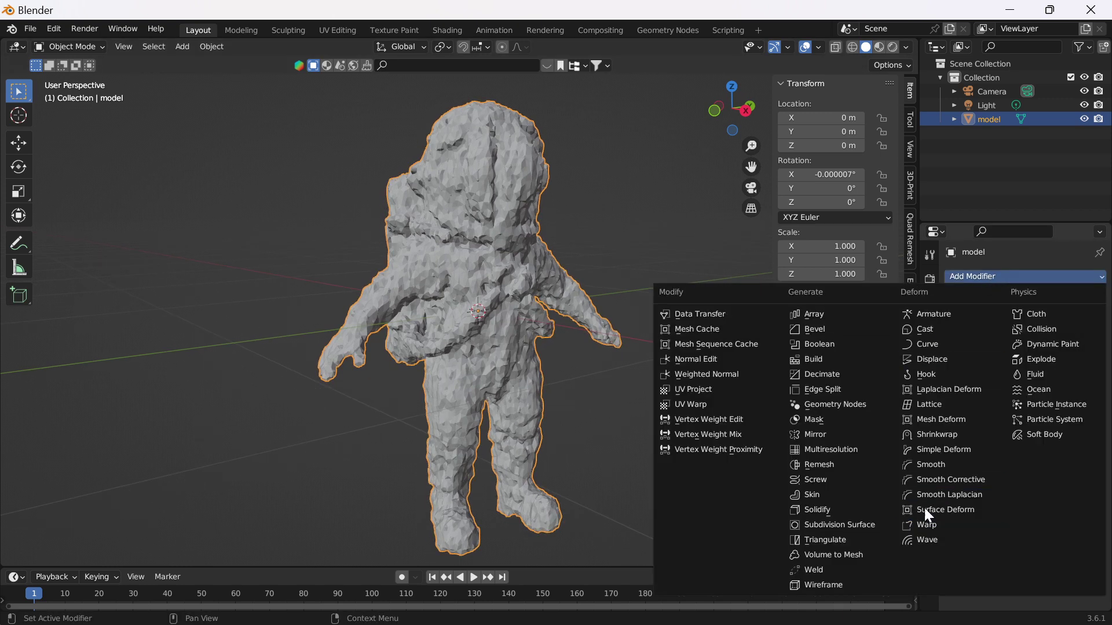
pyautogui.click(928, 467)
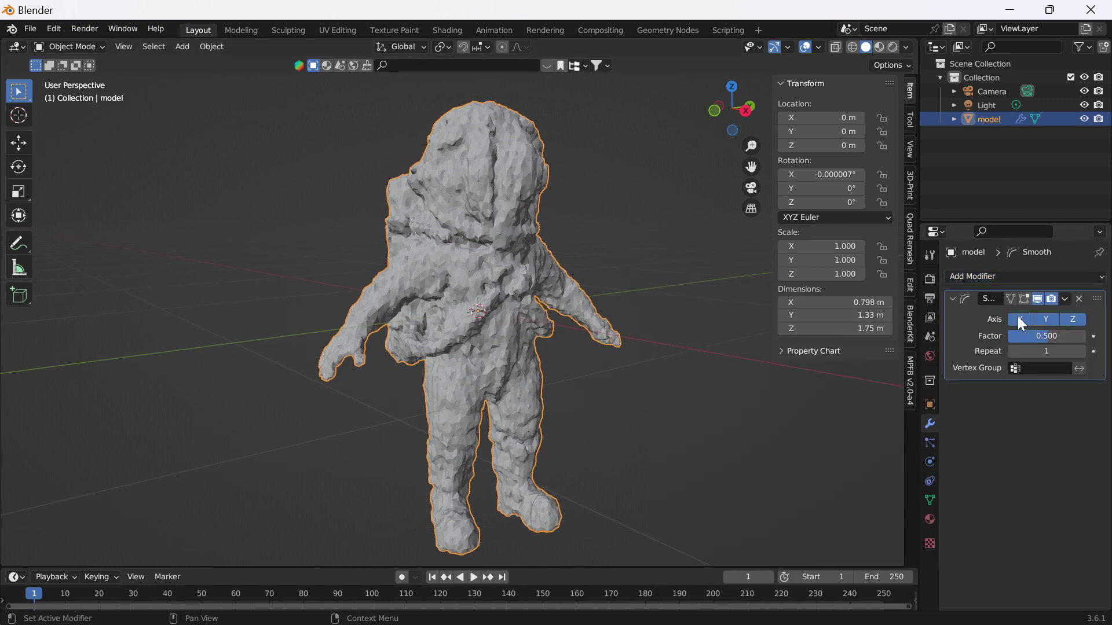
pyautogui.moveTo(1045, 335)
pyautogui.mouseDown()
pyautogui.moveTo(1094, 337)
pyautogui.moveTo(1025, 336)
pyautogui.mouseUp()
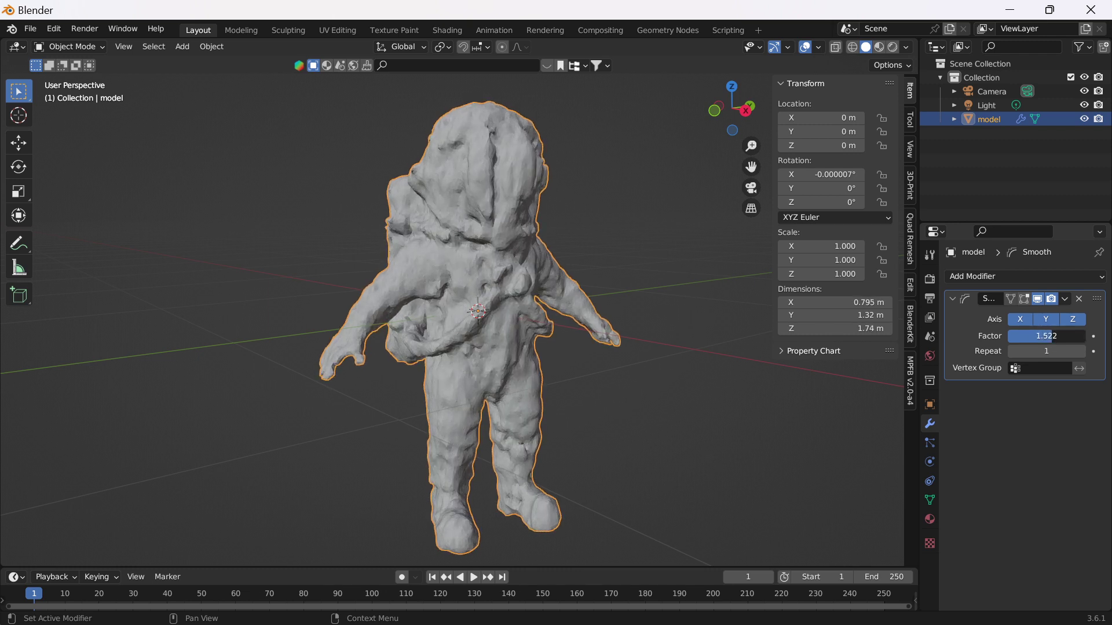
pyautogui.click(1081, 352)
pyautogui.click(1081, 352)
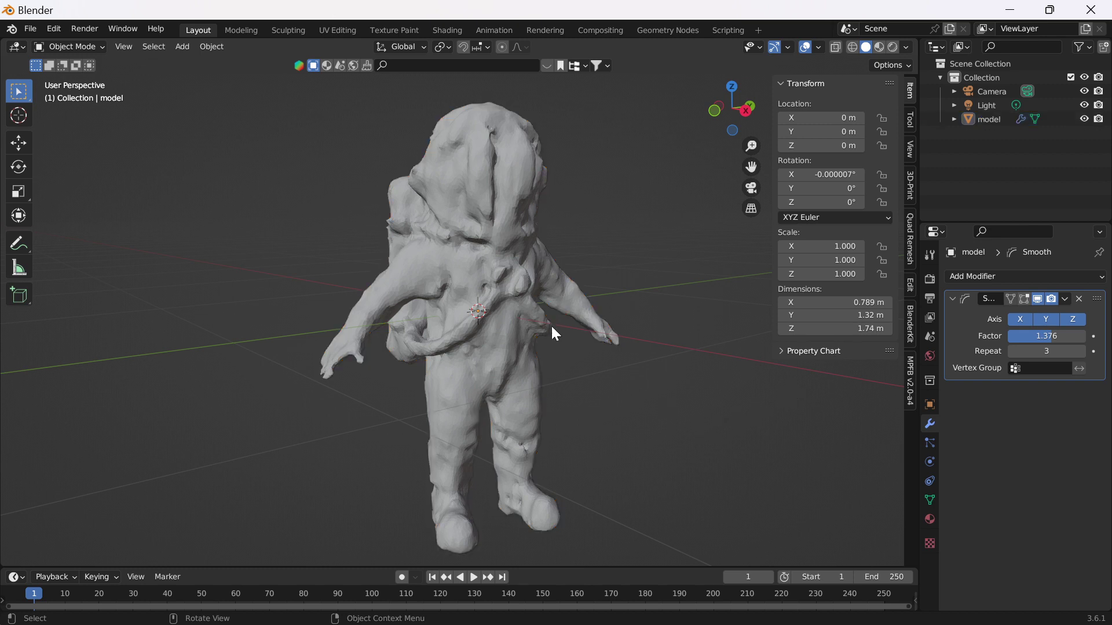
pyautogui.moveTo(524, 326)
pyautogui.mouseDown(button='middle')
pyautogui.moveTo(478, 340)
pyautogui.moveTo(508, 327)
pyautogui.moveTo(484, 198)
pyautogui.moveTo(553, 290)
pyautogui.mouseUp(button='middle')
# Smooth the astronaut's head with the Sculpt Mode Smooth brush, then return to Object Mode
pyautogui.click(69, 46)
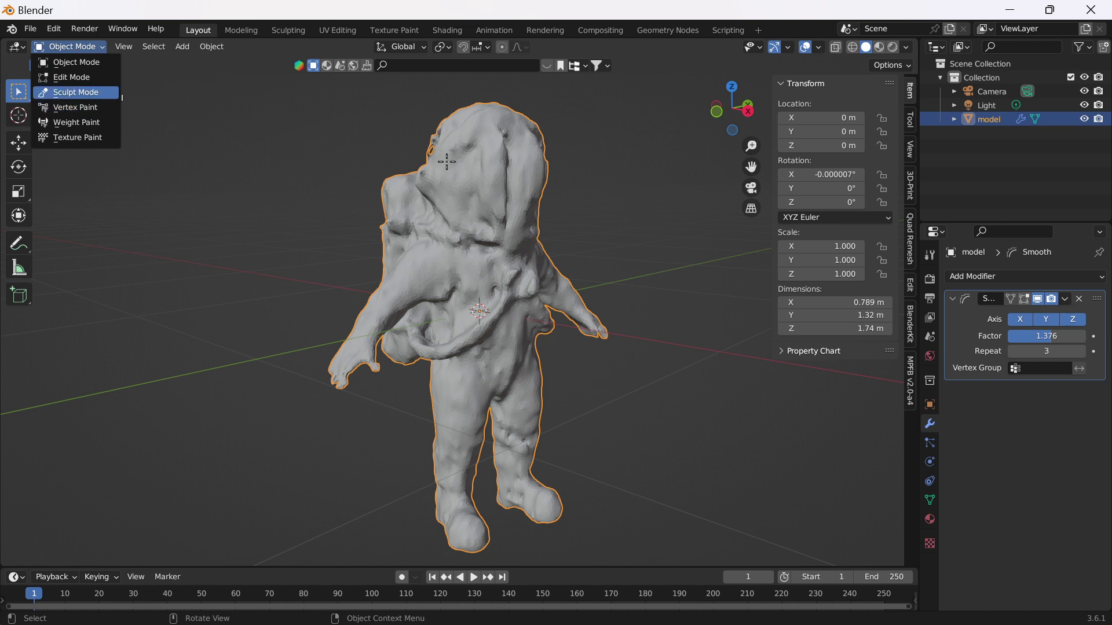
pyautogui.click(75, 92)
pyautogui.click(19, 311)
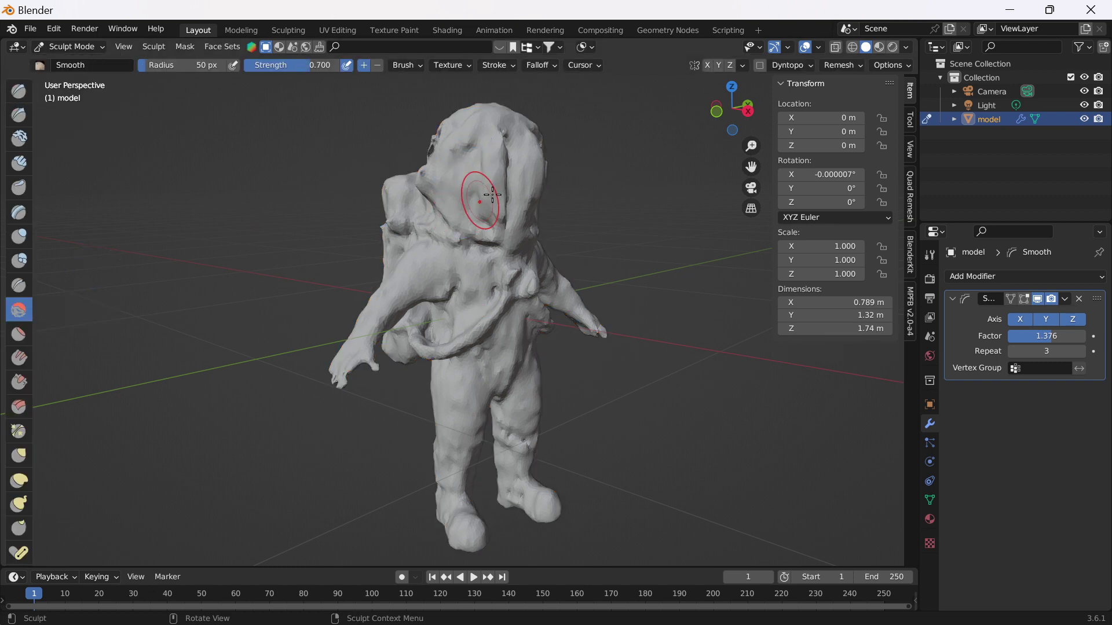
pyautogui.moveTo(510, 187)
pyautogui.mouseDown()
pyautogui.moveTo(536, 171)
pyautogui.moveTo(520, 197)
pyautogui.moveTo(507, 176)
pyautogui.moveTo(432, 168)
pyautogui.moveTo(427, 210)
pyautogui.moveTo(423, 184)
pyautogui.moveTo(436, 210)
pyautogui.mouseUp()
pyautogui.moveTo(452, 284)
pyautogui.mouseDown(button='middle')
pyautogui.moveTo(372, 316)
pyautogui.moveTo(92, 118)
pyautogui.mouseUp(button='middle')
pyautogui.click(72, 48)
pyautogui.click(80, 63)
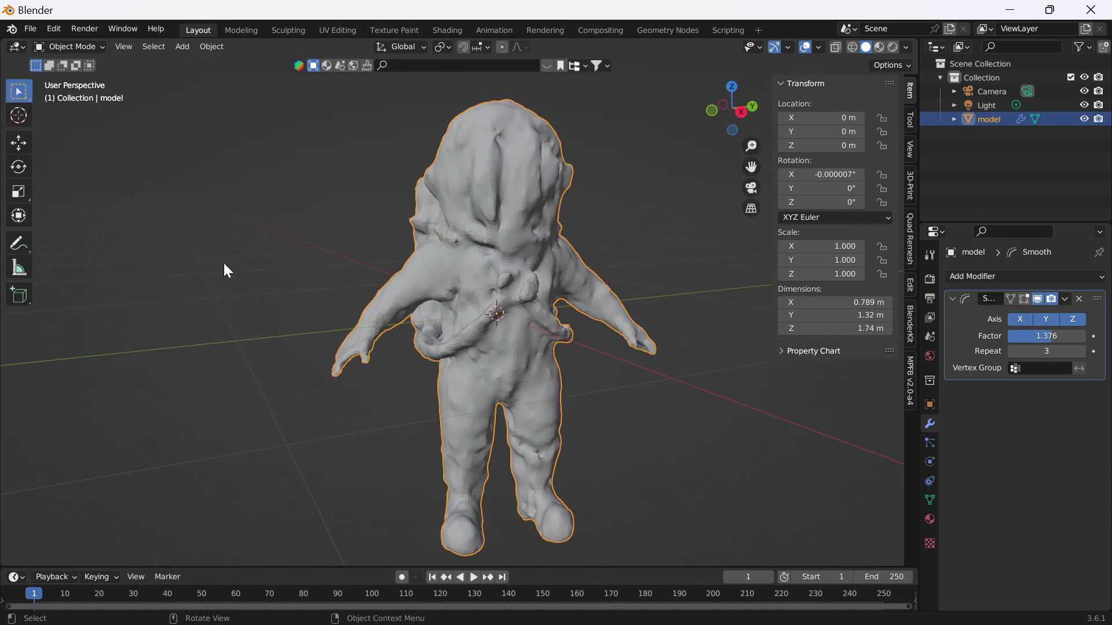
pyautogui.click(224, 262)
pyautogui.click(550, 343)
pyautogui.moveTo(547, 340); pyautogui.dragTo(495, 319, button='middle')
# Show the astronaut's striped textures in Material Preview and view it side-on
pyautogui.click(879, 46)
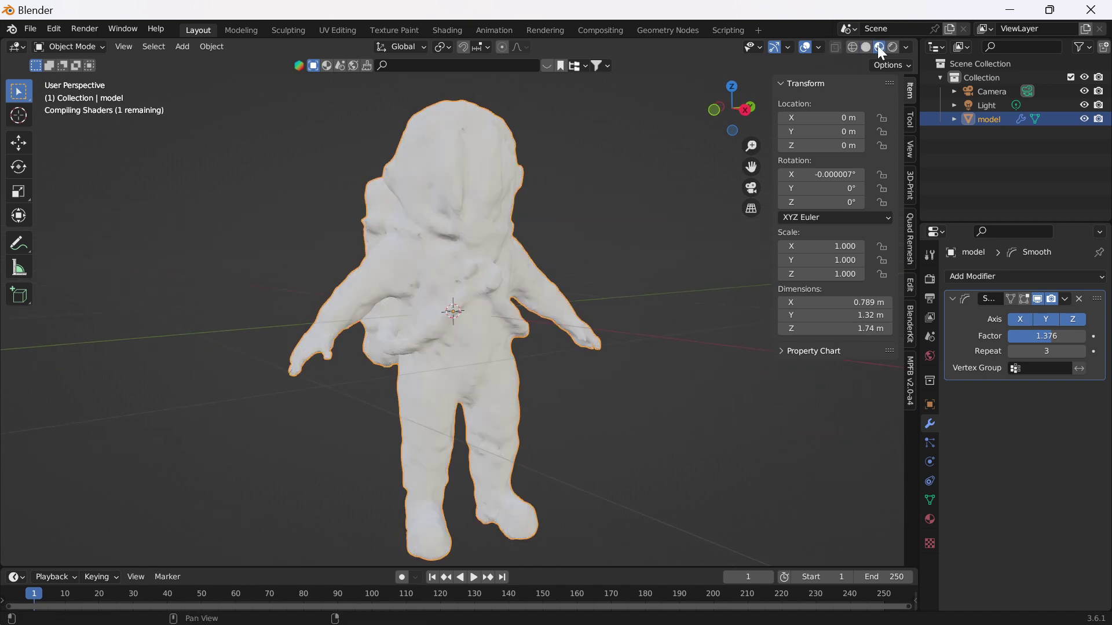
pyautogui.moveTo(473, 387); pyautogui.dragTo(374, 285, button='middle')
pyautogui.scroll(2, 375, 283)
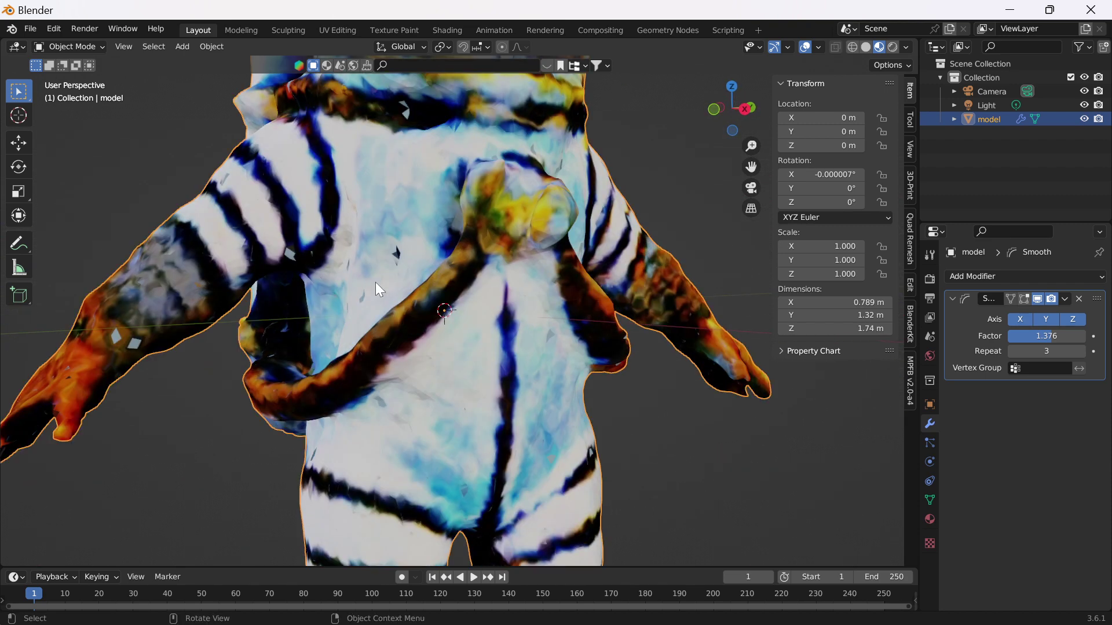
pyautogui.scroll(-3, 396, 317)
pyautogui.moveTo(404, 325); pyautogui.dragTo(469, 269, button='middle')
pyautogui.moveTo(493, 366); pyautogui.dragTo(462, 285, button='middle')
pyautogui.scroll(3, 409, 304)
pyautogui.press('KP_3')
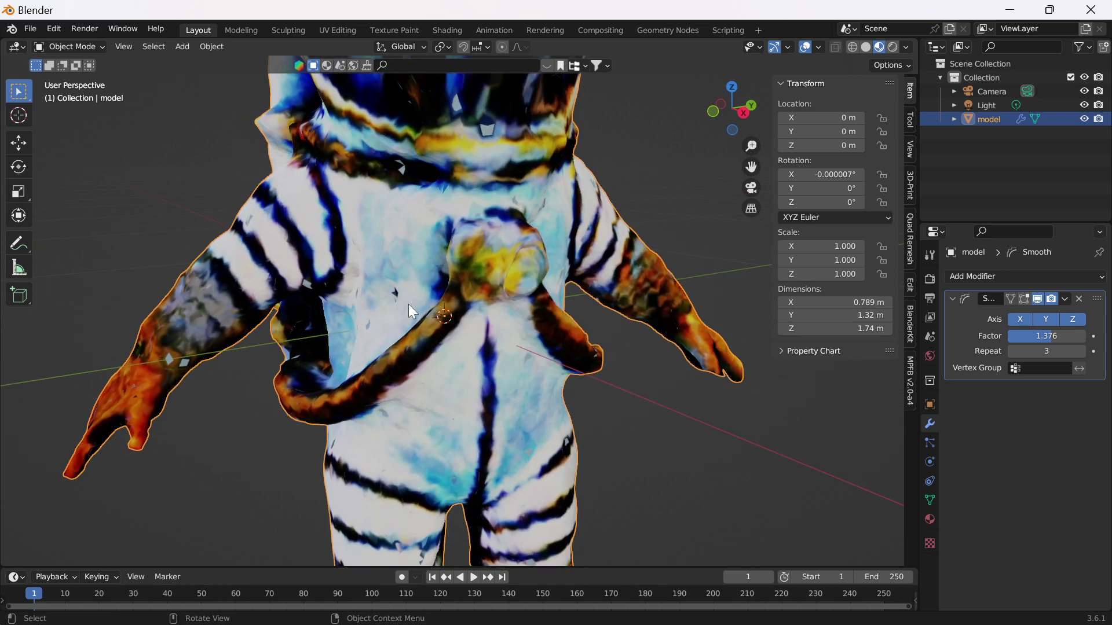
pyautogui.scroll(-5, 408, 304)
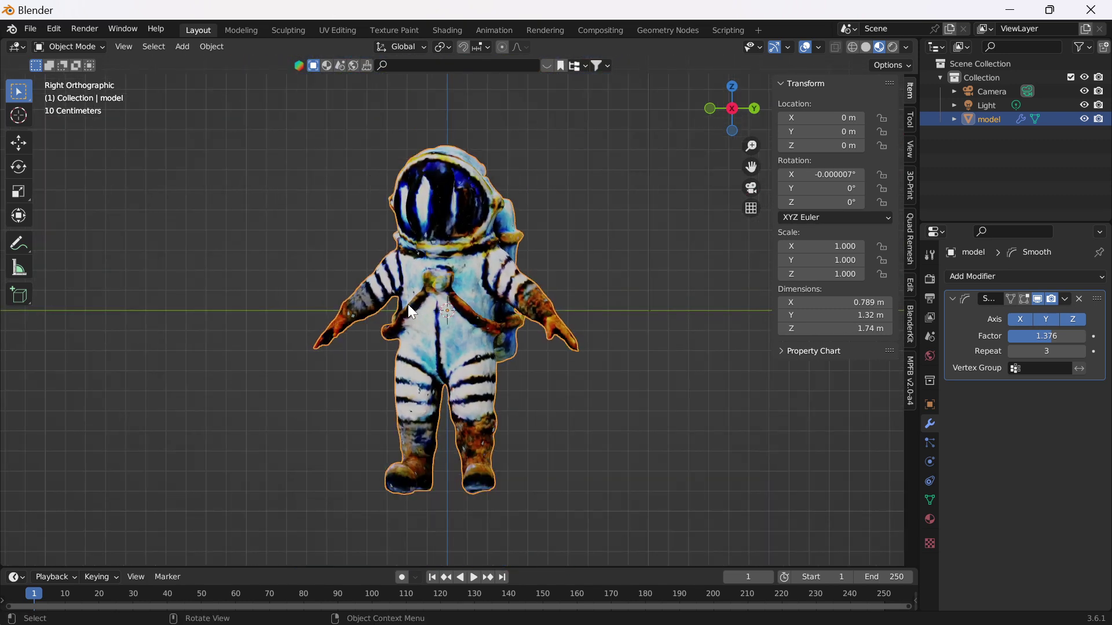
# Rotate the astronaut about 11° around Z, then deselect it in Object Mode
pyautogui.press('r')
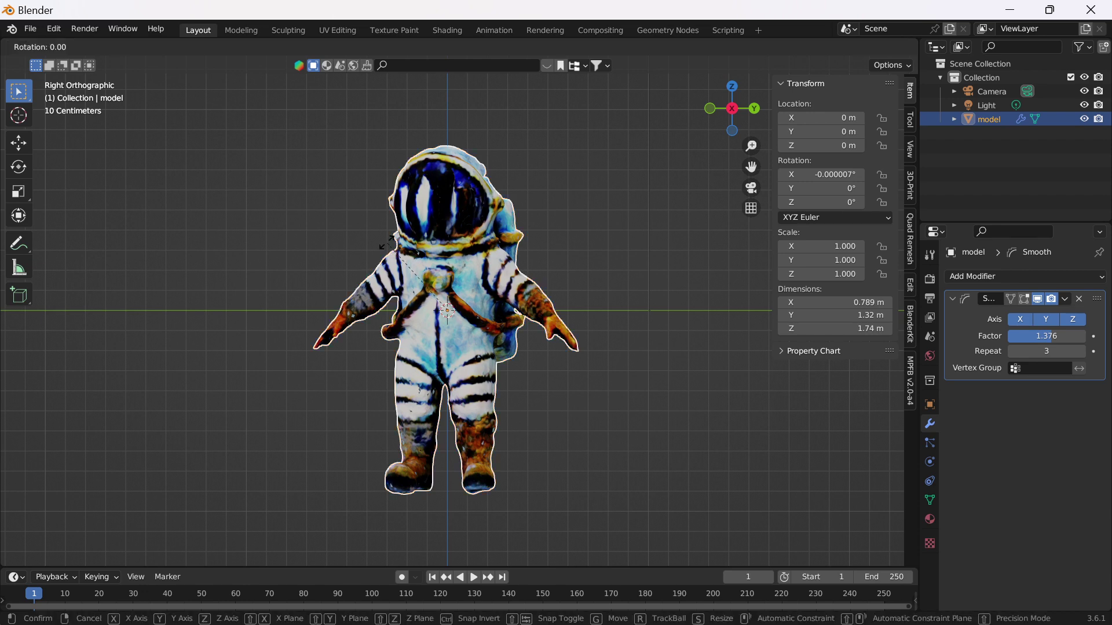
pyautogui.press('z')
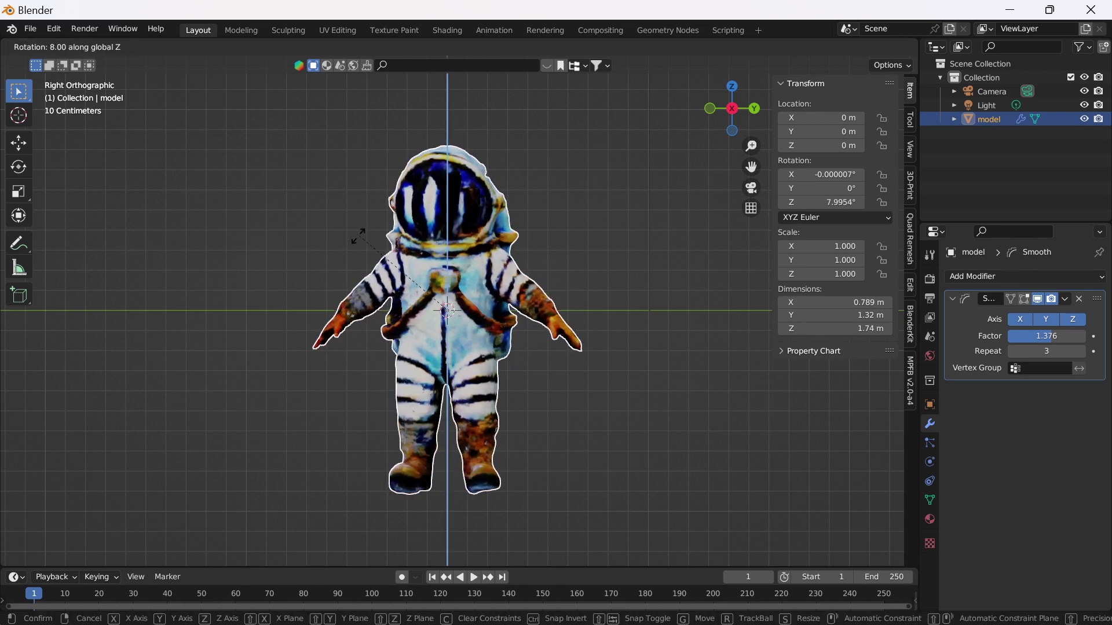
pyautogui.click(358, 243)
pyautogui.press('Tab')
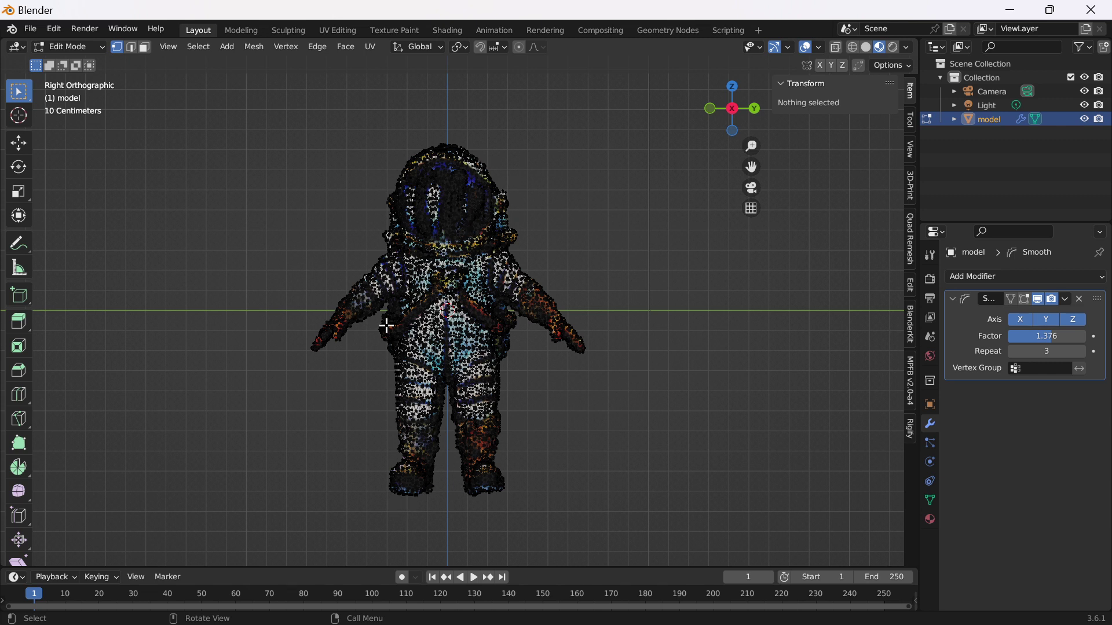
pyautogui.press('Tab')
pyautogui.hotkey('shift', 'a')
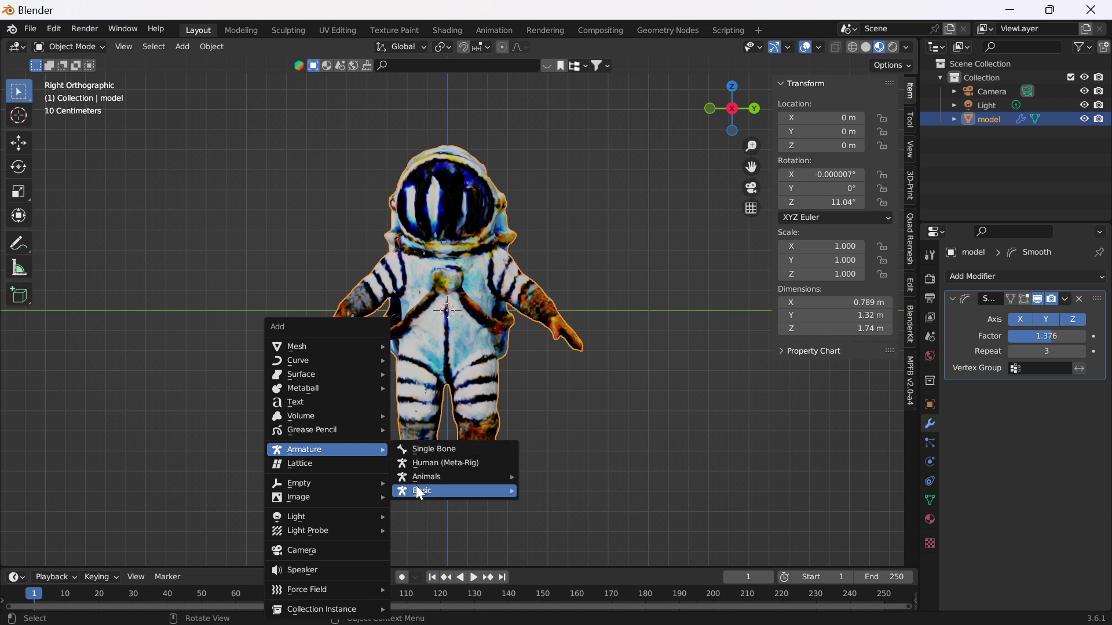
pyautogui.click(599, 253)
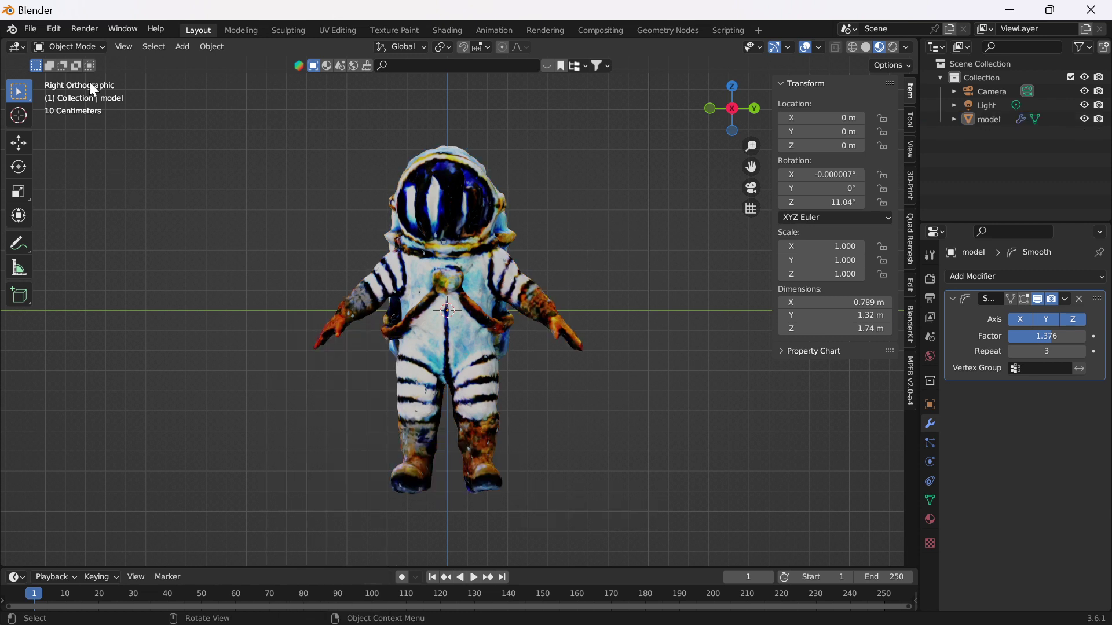
# Open recent spacescene1.blend without saving the untitled file
pyautogui.click(29, 30)
pyautogui.moveTo(48, 73)
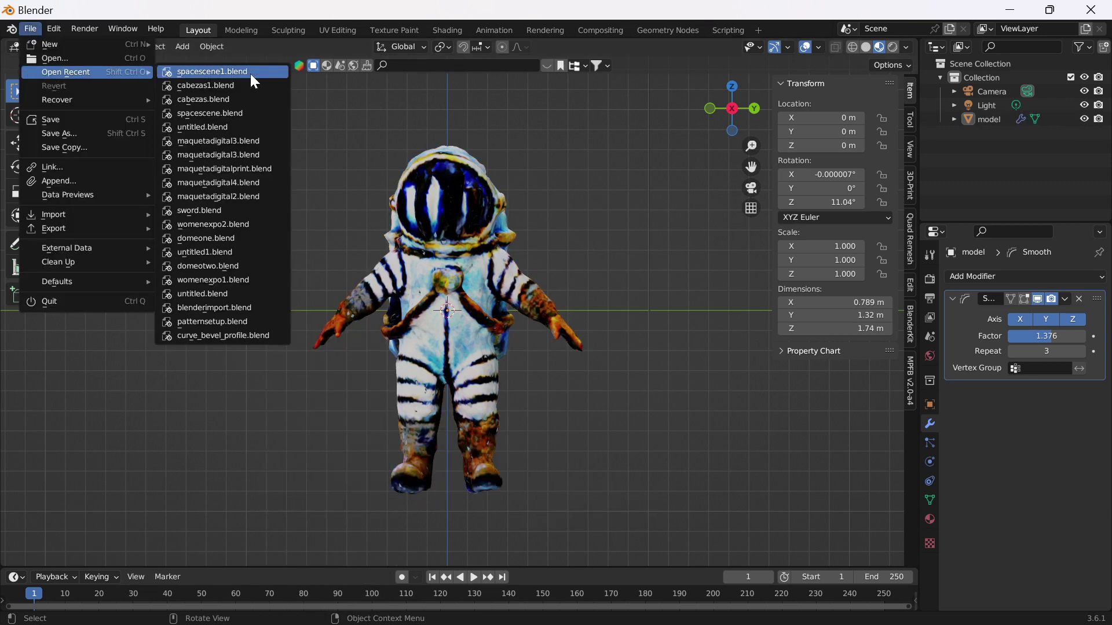
pyautogui.click(236, 72)
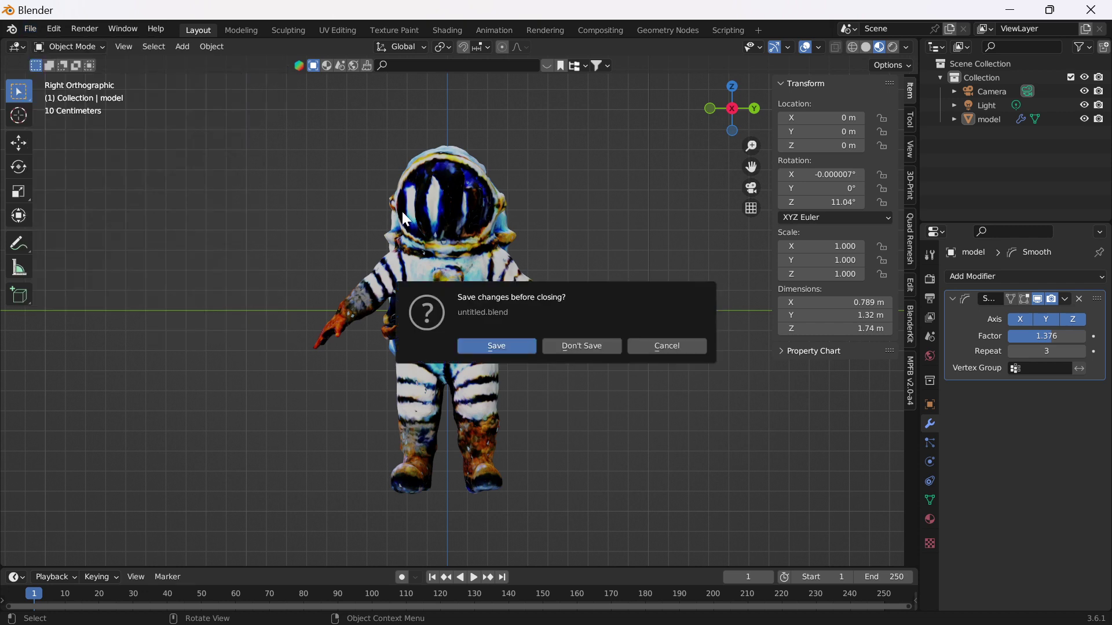
pyautogui.click(556, 348)
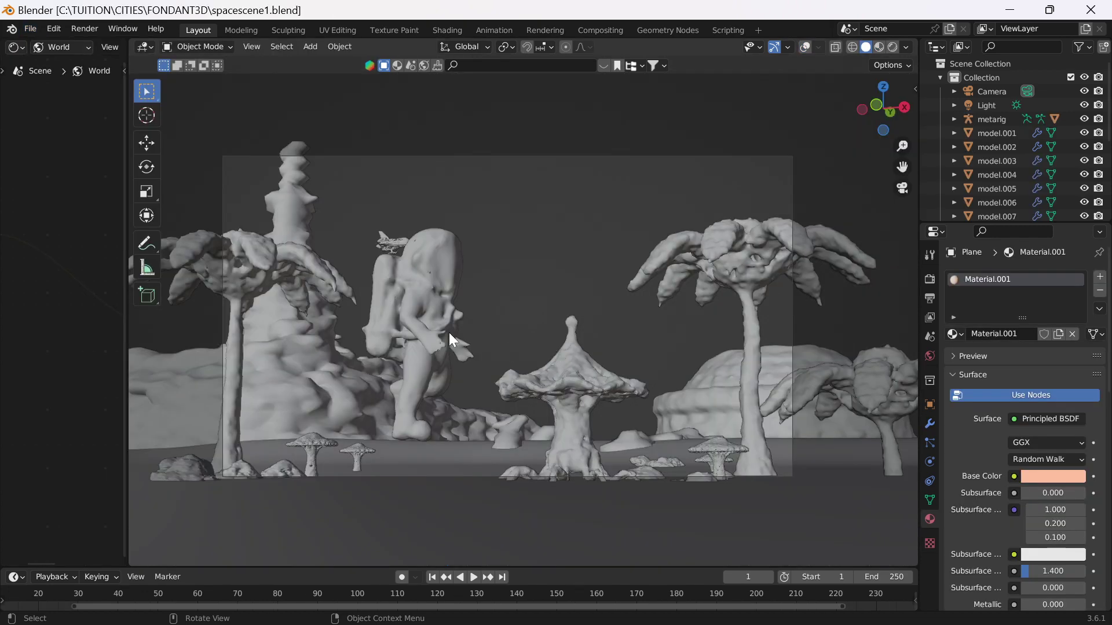
# Select the astronaut and enable viewport overlays to reveal its metarig bones
pyautogui.press('n')
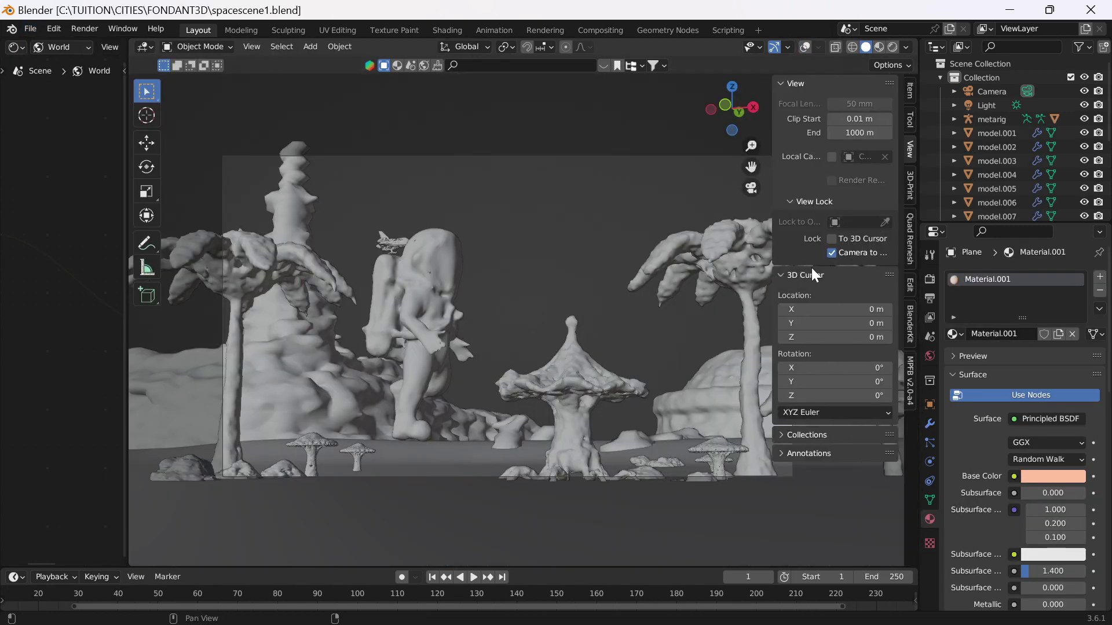
pyautogui.moveTo(410, 335); pyautogui.dragTo(429, 283, button='middle')
pyautogui.click(450, 288)
pyautogui.scroll(3, 429, 282)
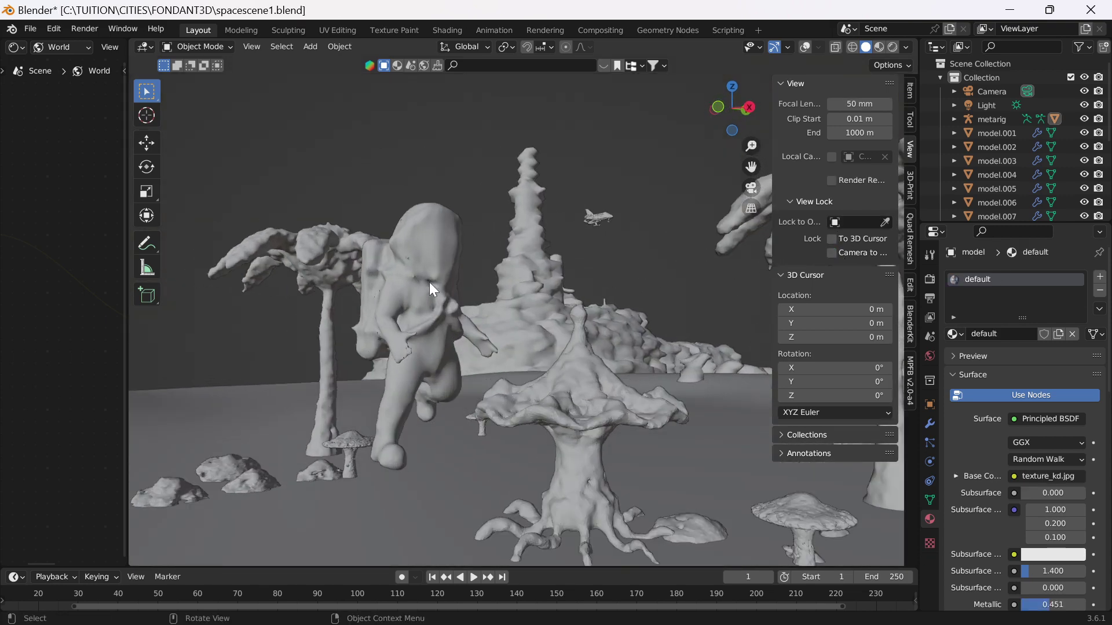
pyautogui.click(806, 45)
pyautogui.moveTo(468, 339); pyautogui.dragTo(386, 387, button='middle')
pyautogui.scroll(3, 365, 310)
# Put the metarig in Pose Mode and rotate the thigh.R bone
pyautogui.click(369, 391)
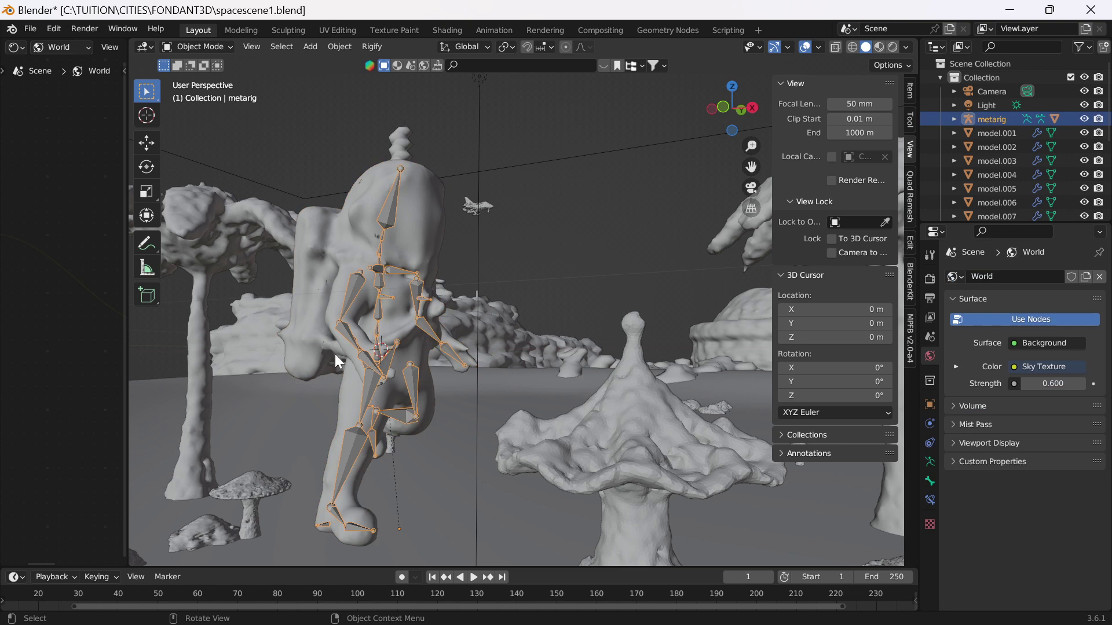
pyautogui.click(205, 47)
pyautogui.click(206, 92)
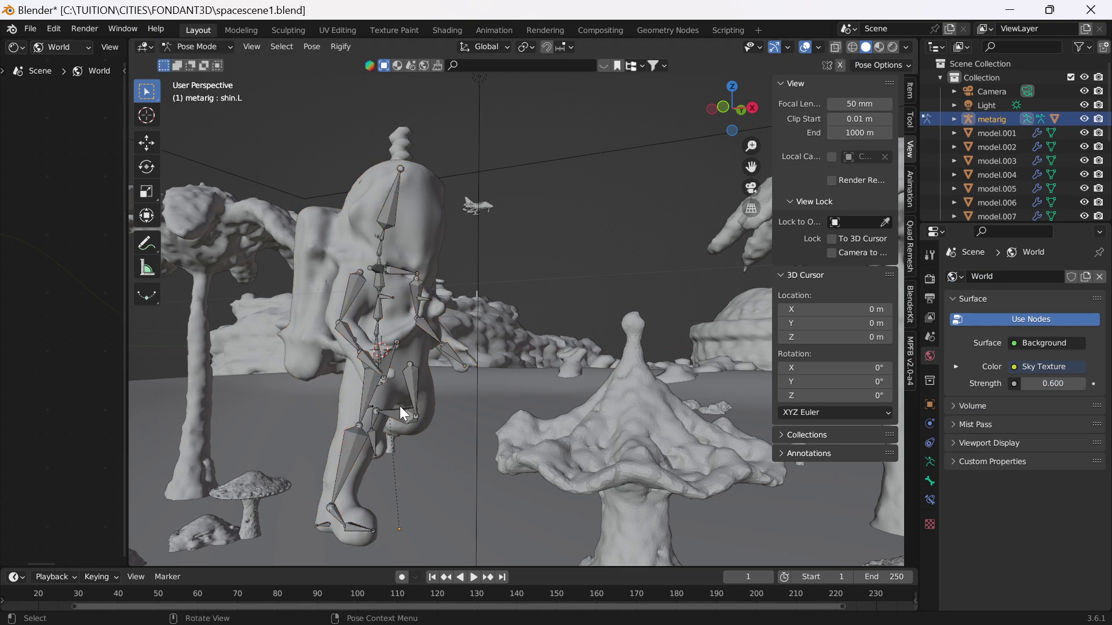
pyautogui.click(363, 384)
pyautogui.press('r')
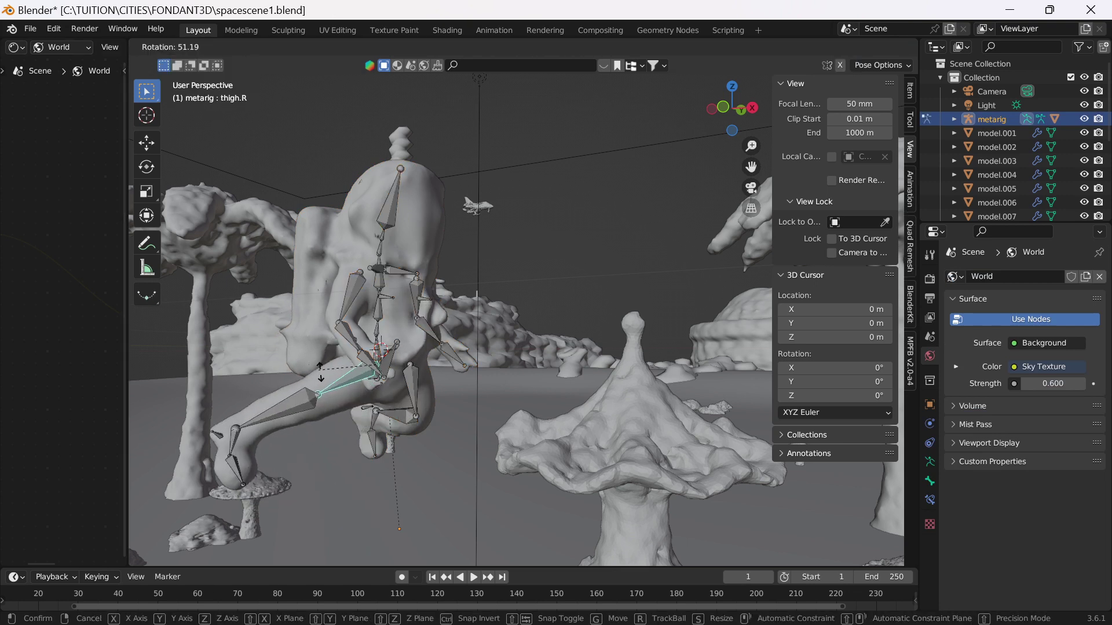
pyautogui.click(318, 390)
# Rotate the upper_arm.R bone to a new angle
pyautogui.click(356, 292)
pyautogui.moveTo(355, 292); pyautogui.dragTo(269, 285, button='middle')
pyautogui.press('r')
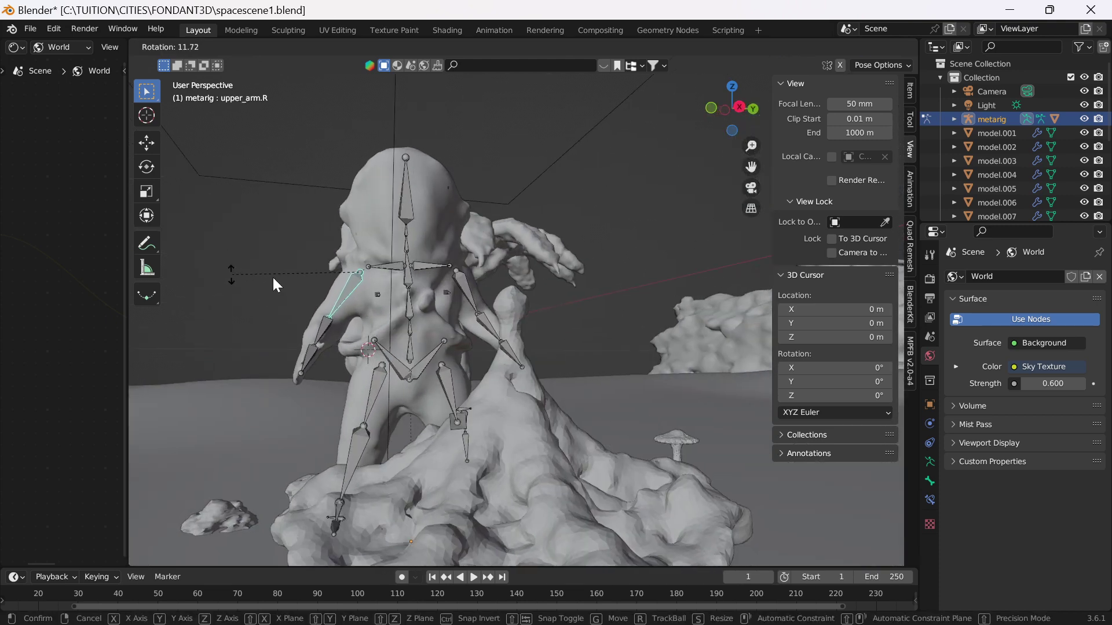
pyautogui.click(341, 289)
pyautogui.moveTo(341, 289); pyautogui.dragTo(238, 210, button='middle')
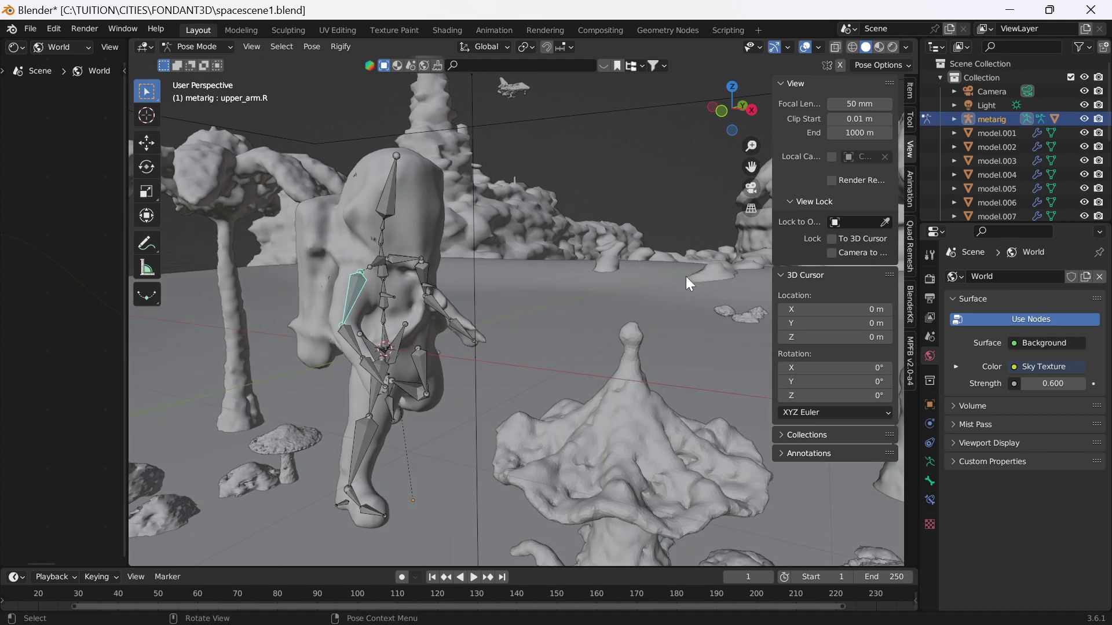
pyautogui.moveTo(498, 280); pyautogui.dragTo(444, 257, button='middle')
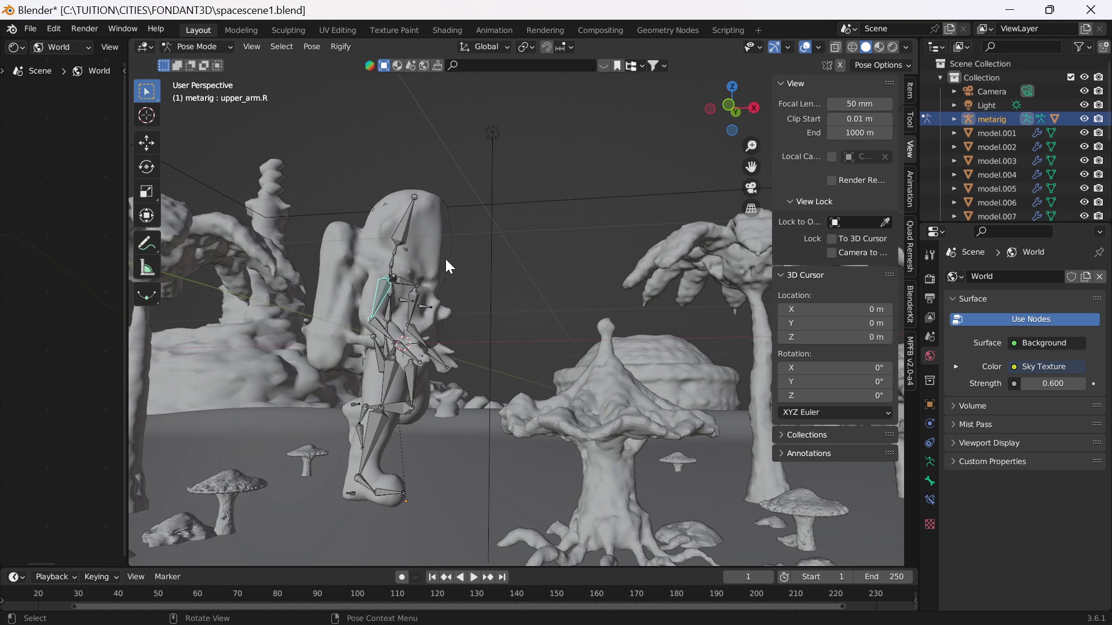
# View the scene through the camera in Rendered shading, with the sidebar and overlays hidden
pyautogui.click(878, 46)
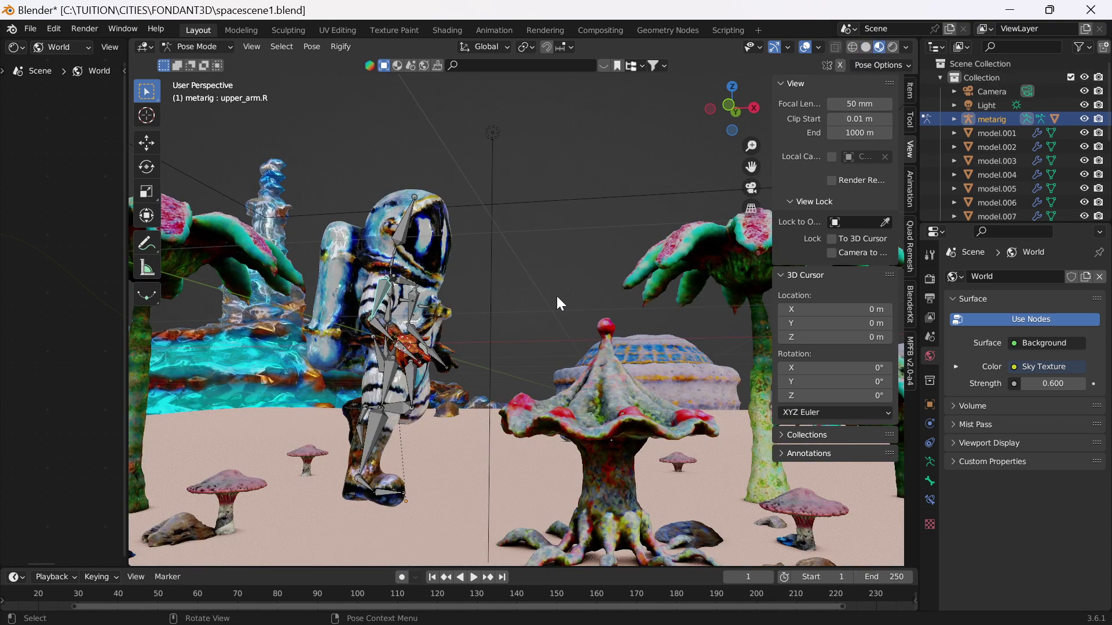
pyautogui.press('KP_0')
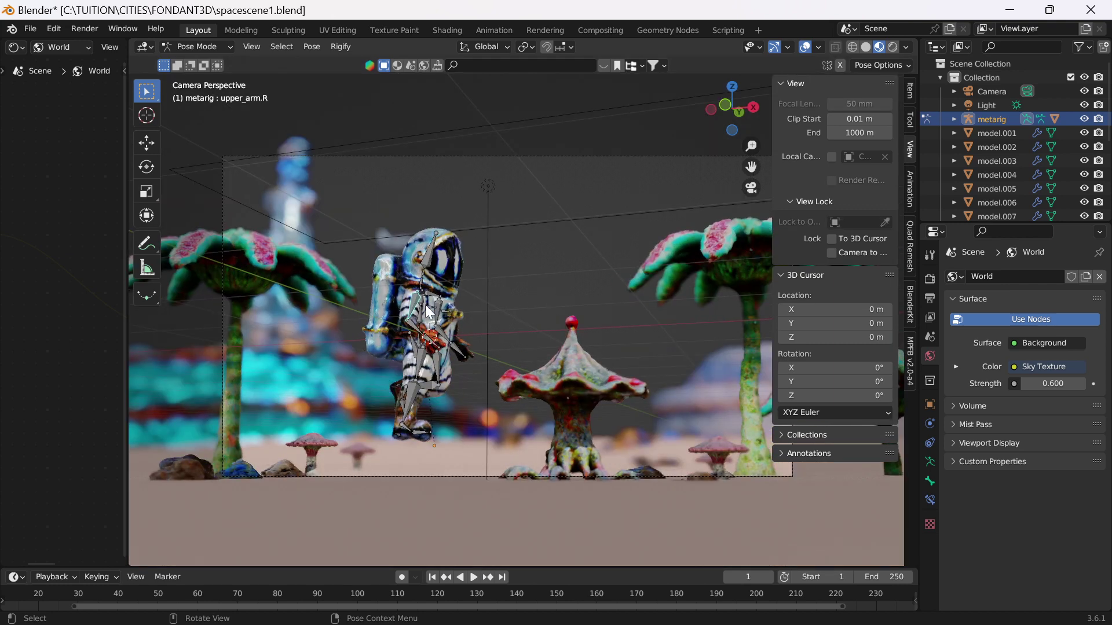
pyautogui.press('n')
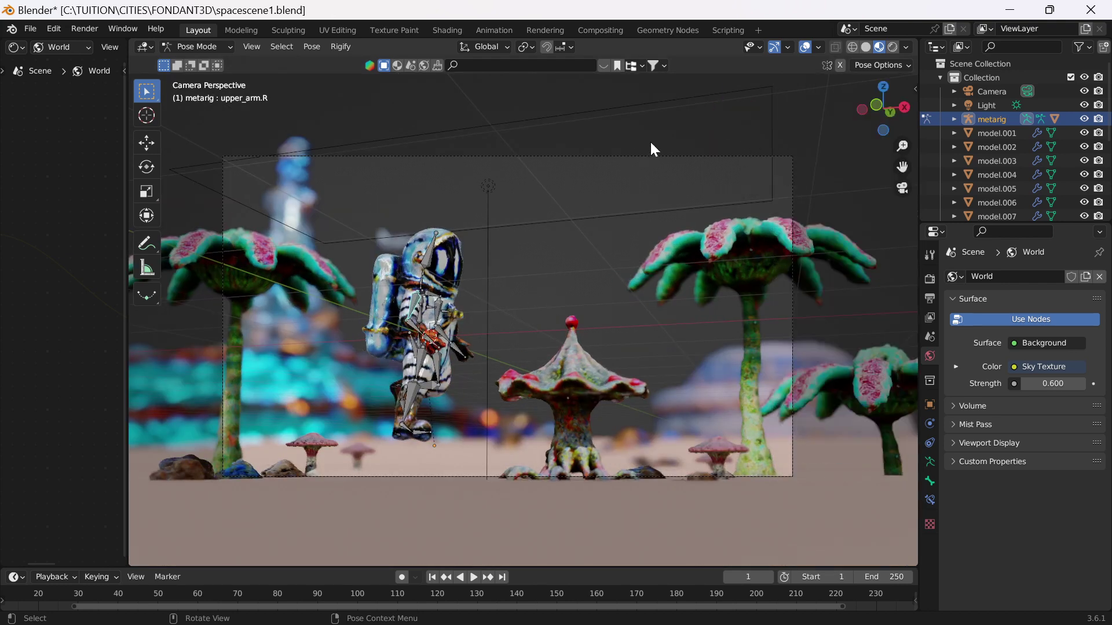
pyautogui.click(806, 46)
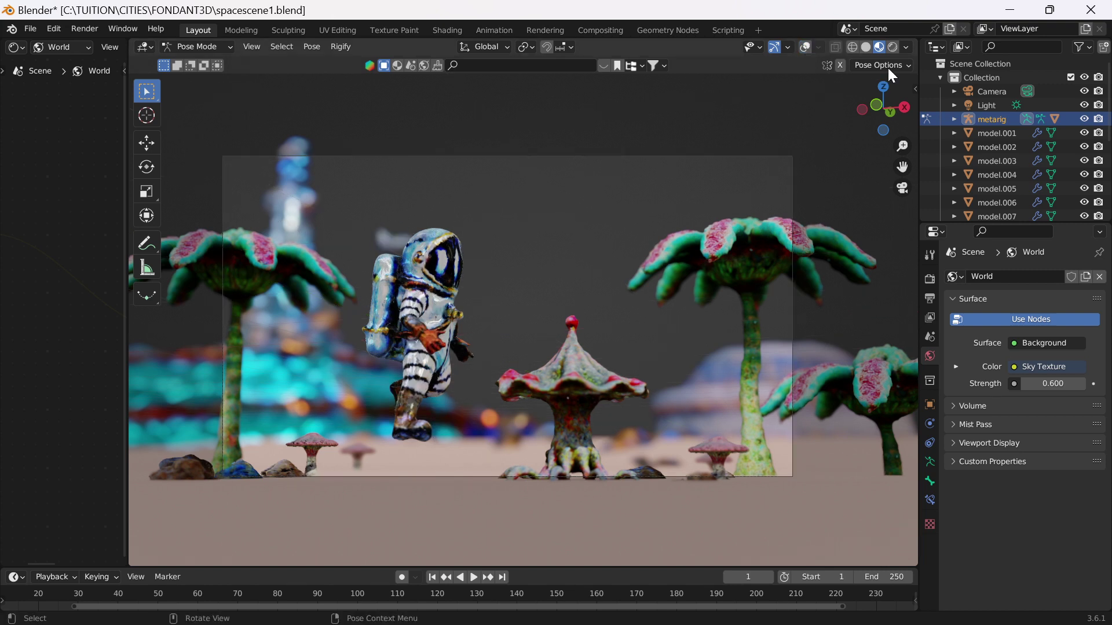
pyautogui.click(891, 47)
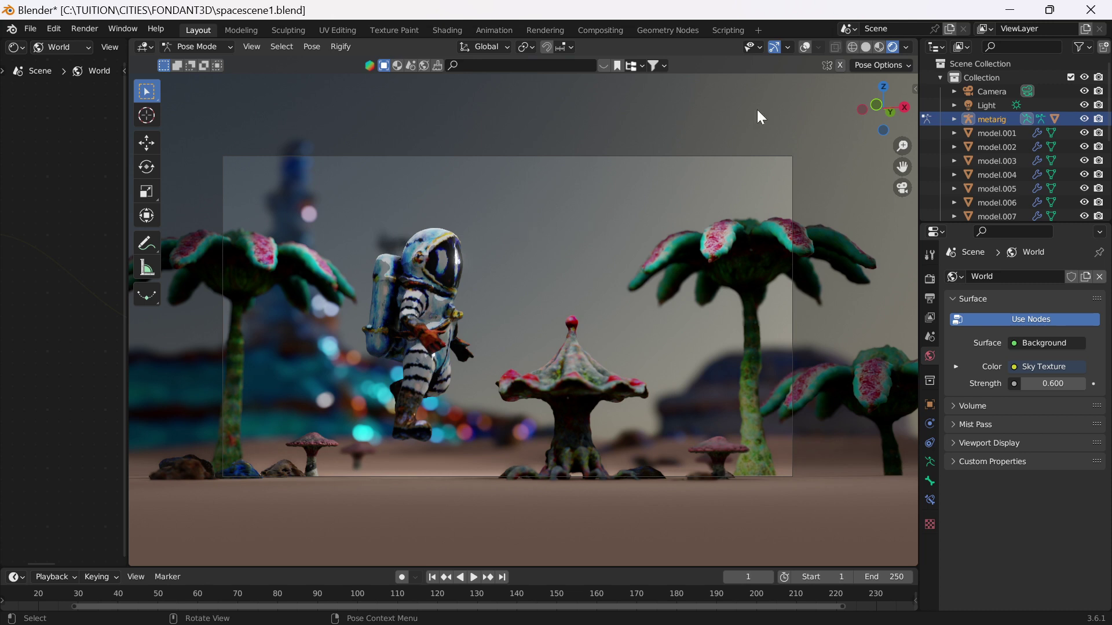
# Back in Object Mode, move mushroom model.004 right, between the astronaut and the right palm tree
pyautogui.click(210, 46)
pyautogui.click(209, 63)
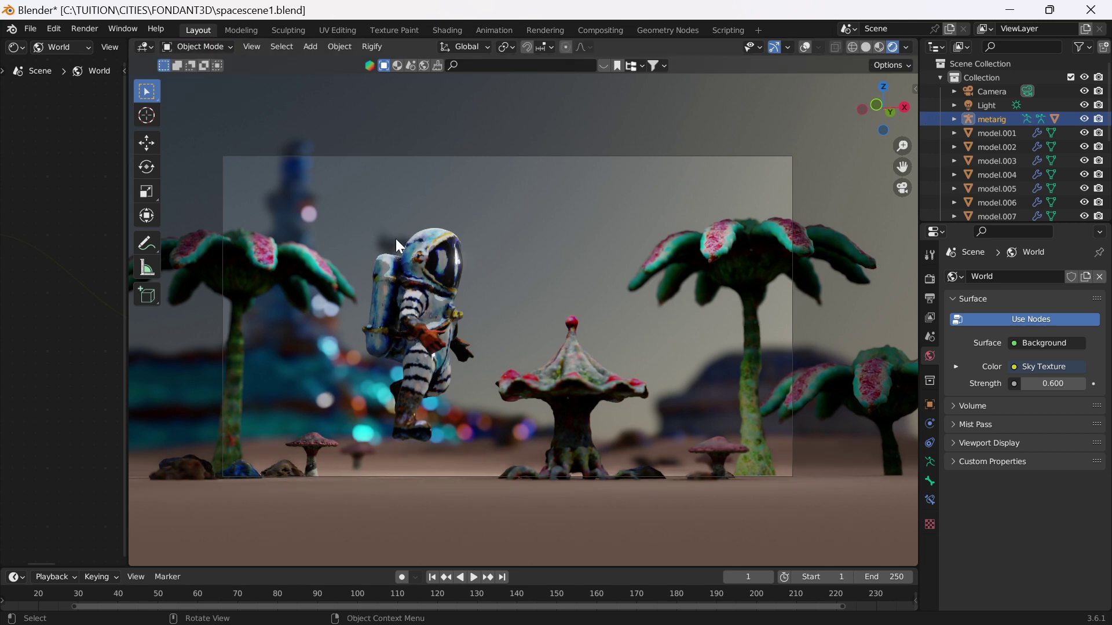
pyautogui.click(399, 243)
pyautogui.press('g')
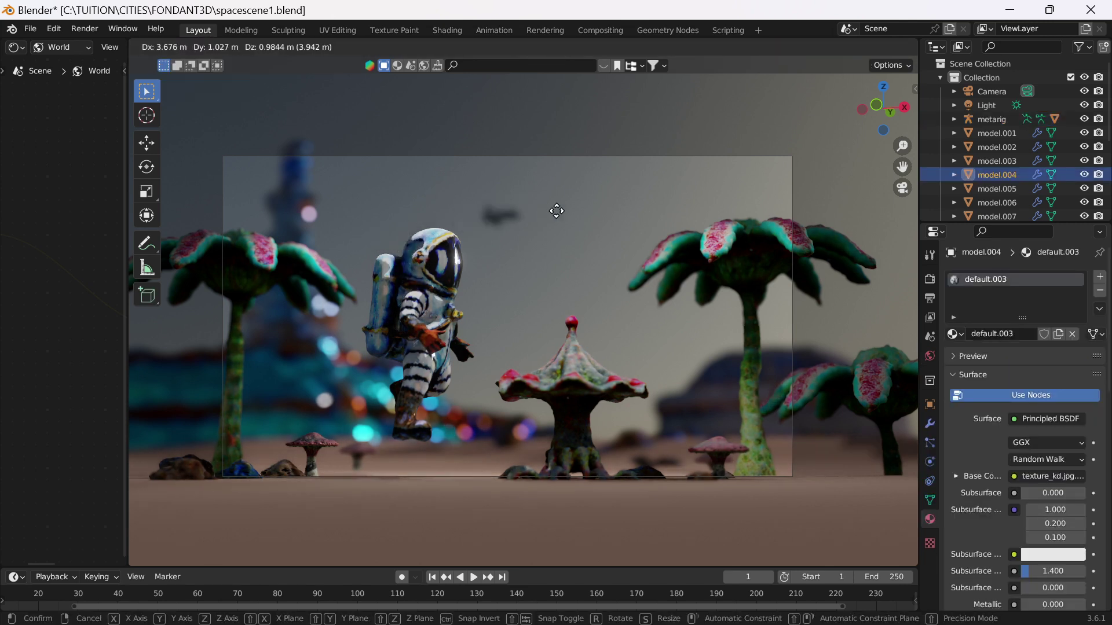
pyautogui.click(561, 212)
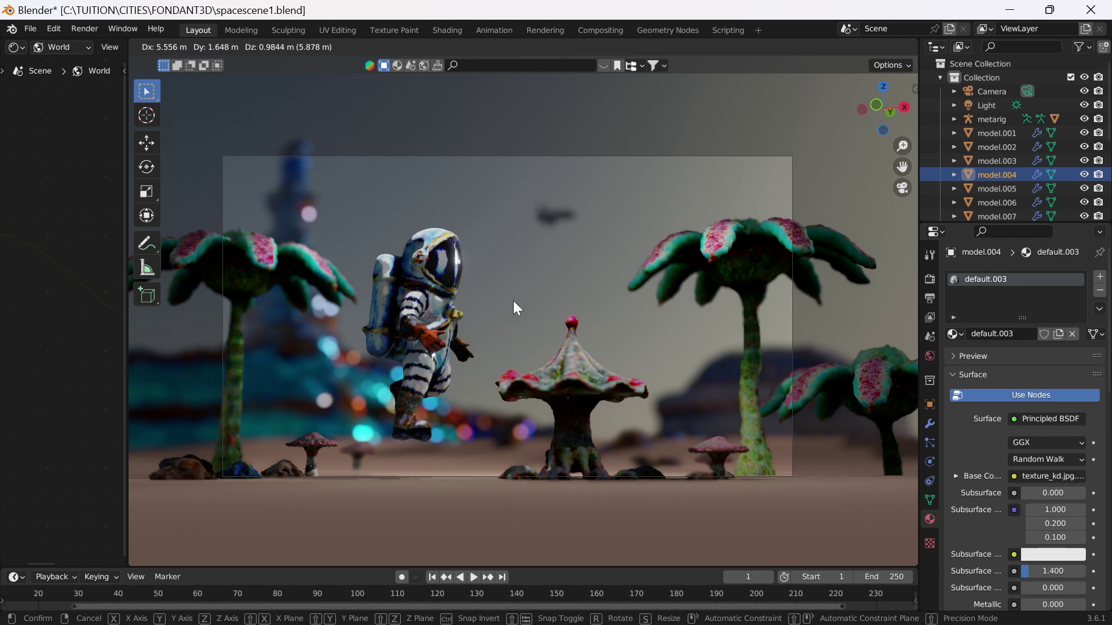
pyautogui.click(514, 373)
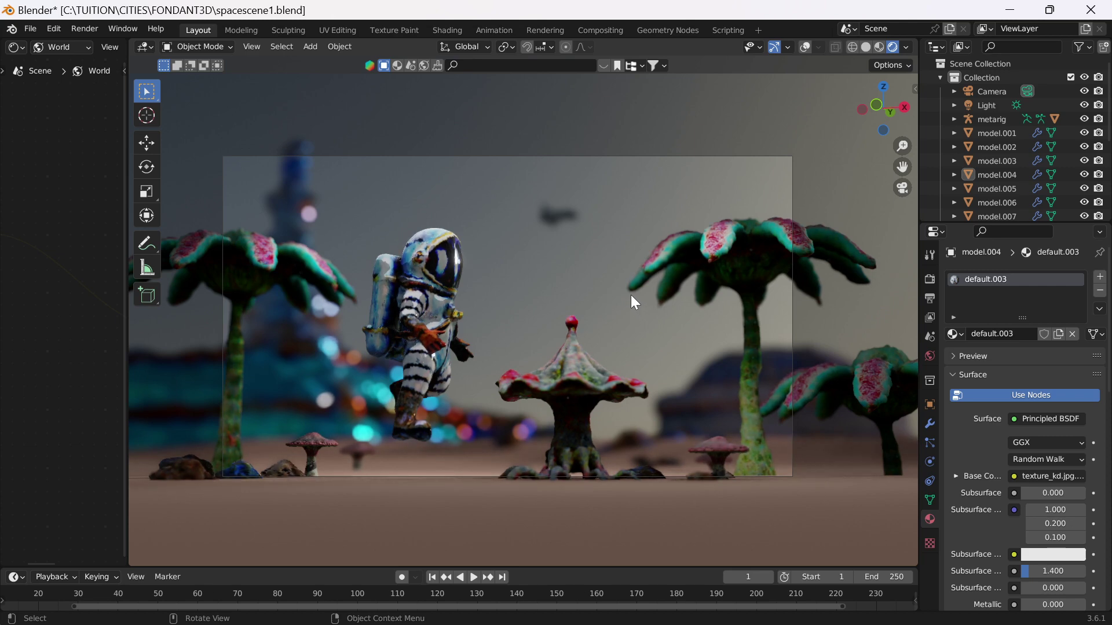
pyautogui.scroll(-2, 631, 295)
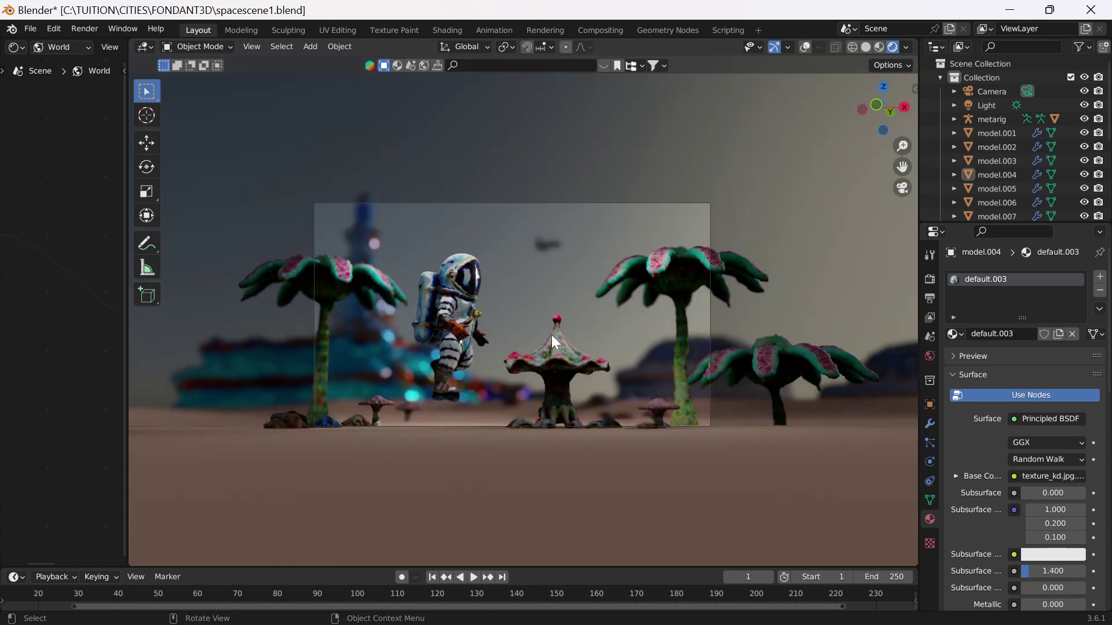
pyautogui.scroll(2, 552, 335)
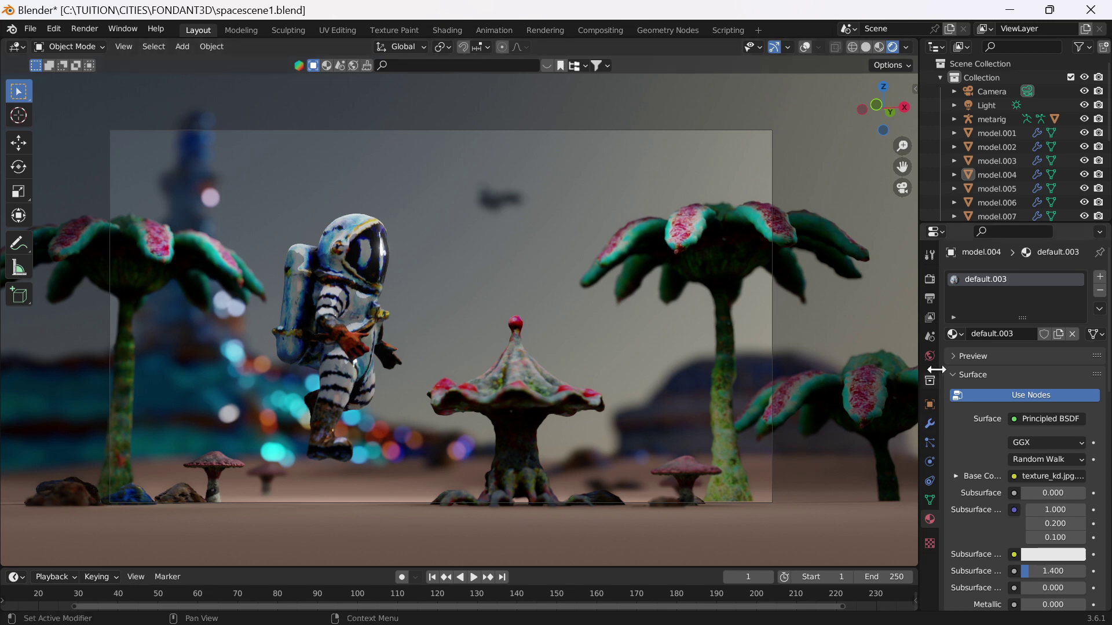
# In the Eevee render settings, switch Ambient Occlusion and Bloom off and back on to compare
pyautogui.click(929, 280)
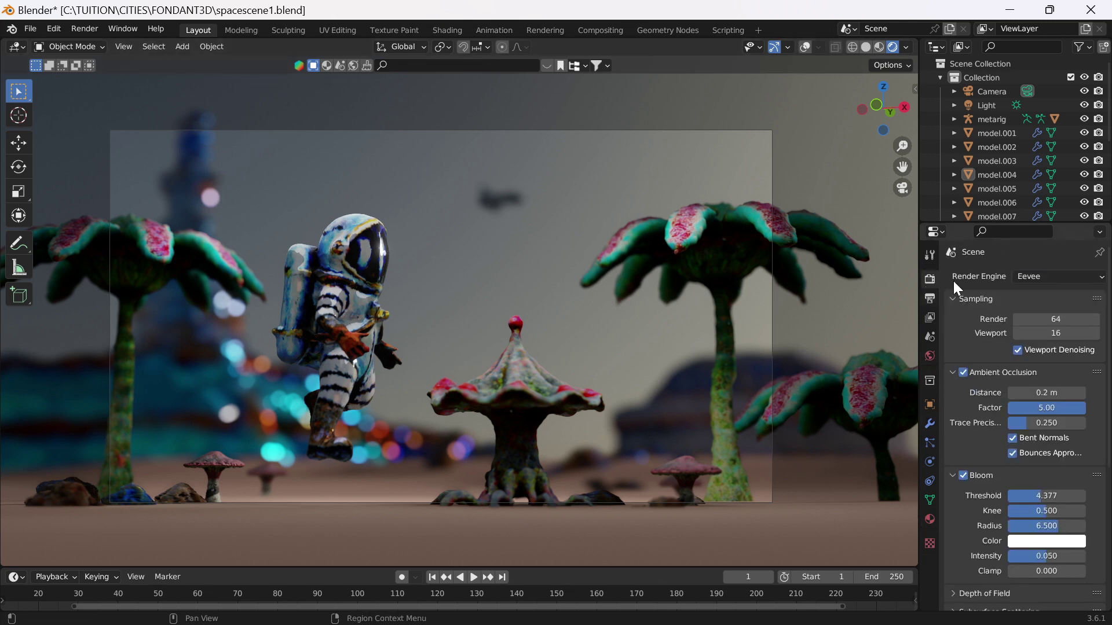
pyautogui.click(991, 377)
pyautogui.click(965, 374)
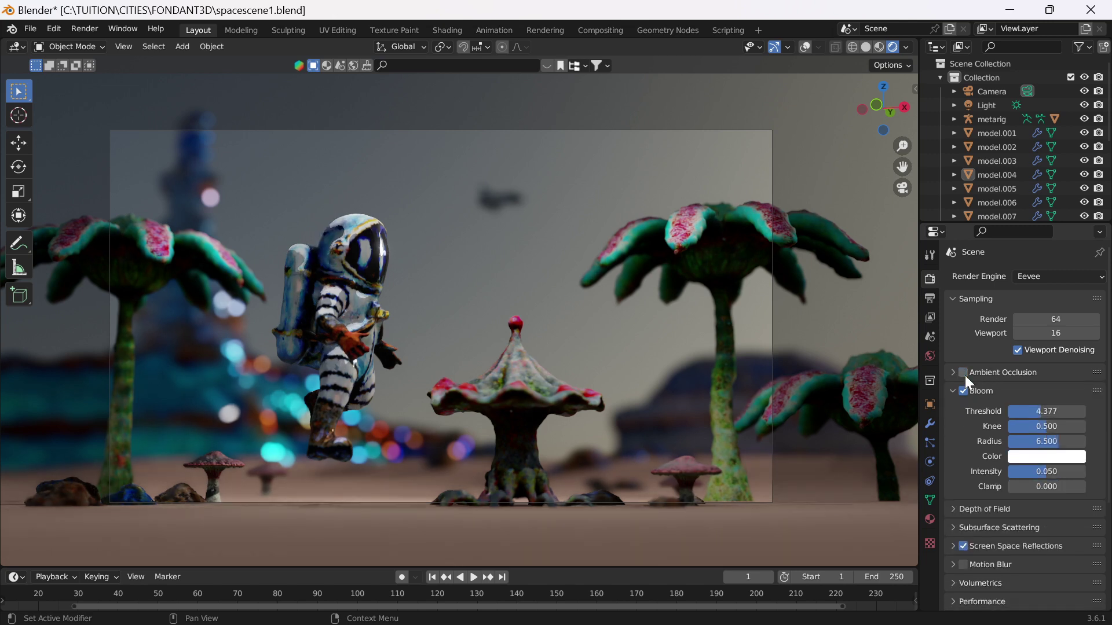
pyautogui.click(962, 373)
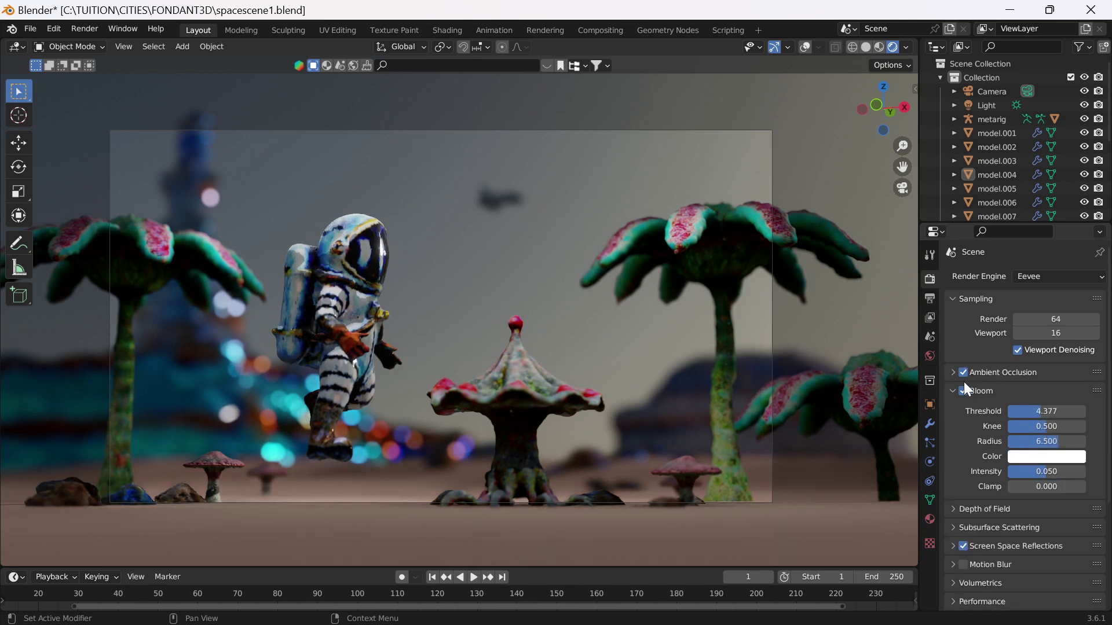
pyautogui.click(966, 379)
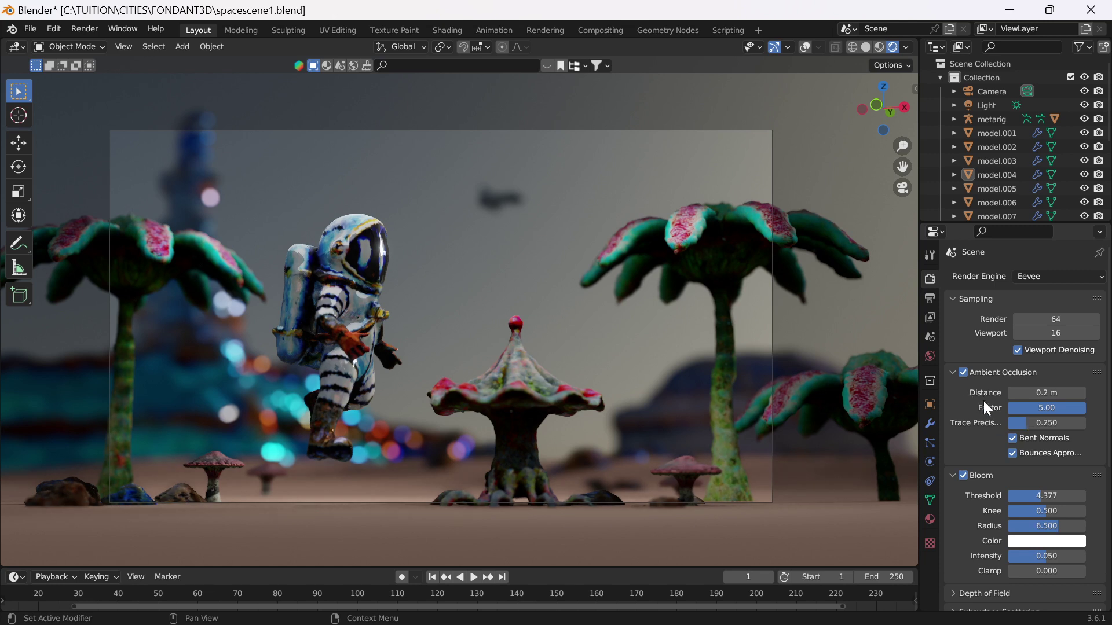
pyautogui.click(965, 476)
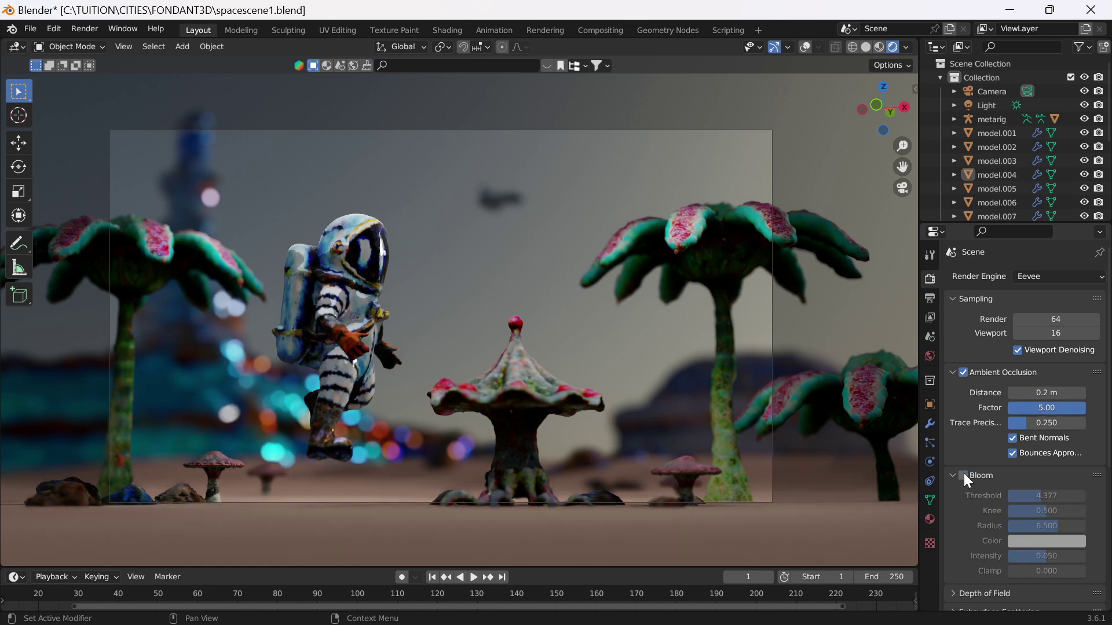
pyautogui.click(964, 474)
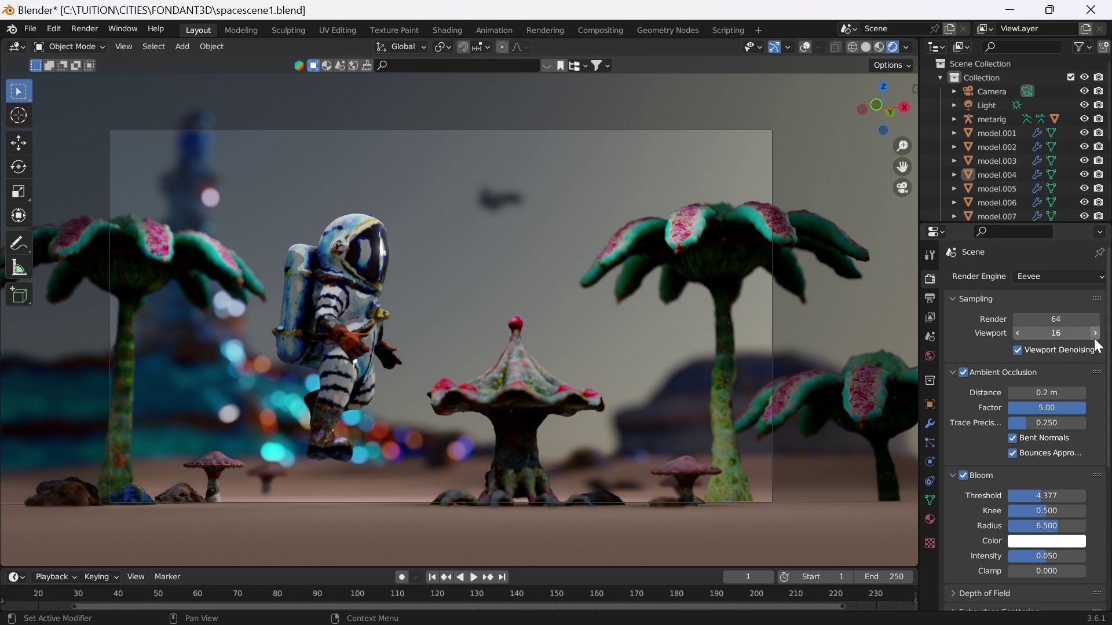
pyautogui.moveTo(1108, 342); pyautogui.dragTo(1109, 508)
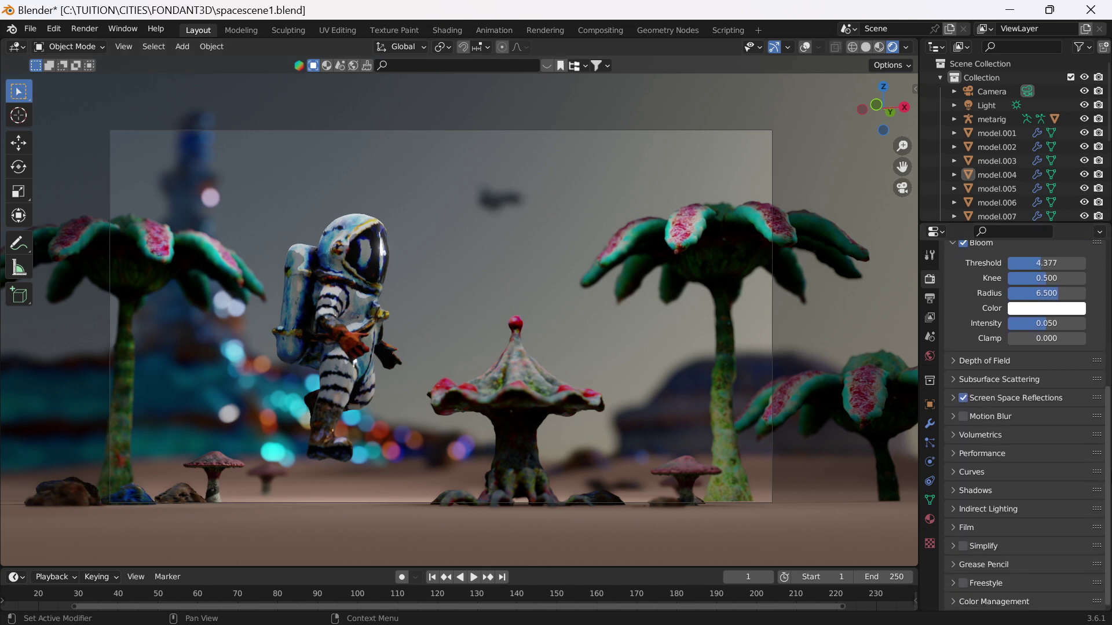
# Compare the camera's Depth of Field off and on, then lower its F-Stop to 0.1
pyautogui.click(984, 94)
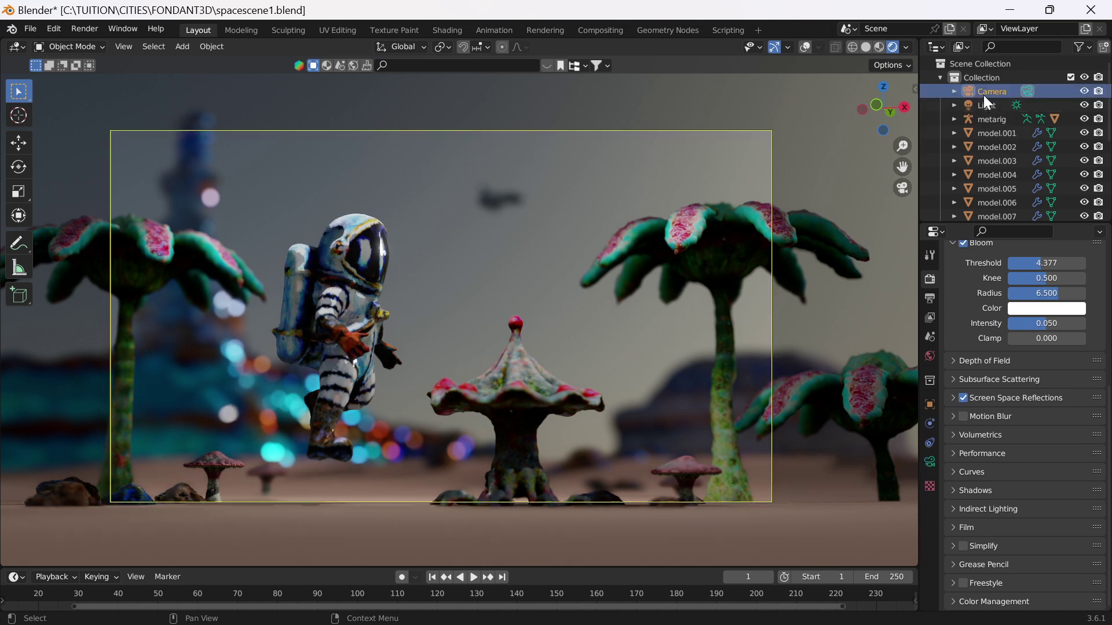
pyautogui.click(929, 463)
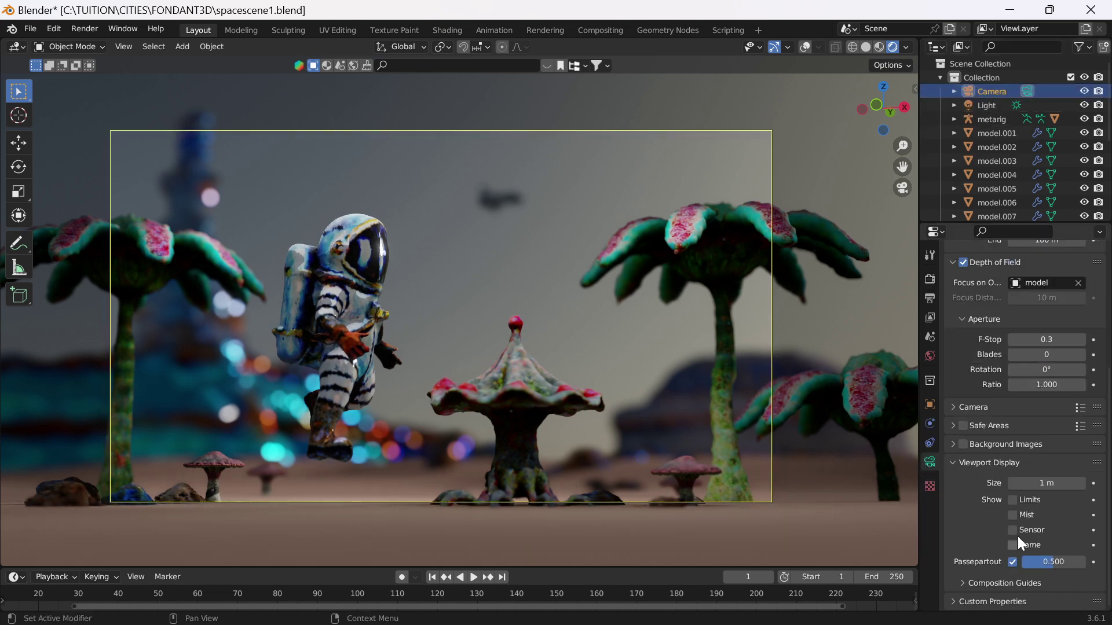
pyautogui.scroll(1, 1109, 472)
pyautogui.scroll(-1, 1110, 472)
pyautogui.scroll(1, 1110, 520)
pyautogui.scroll(2, 1109, 520)
pyautogui.click(965, 297)
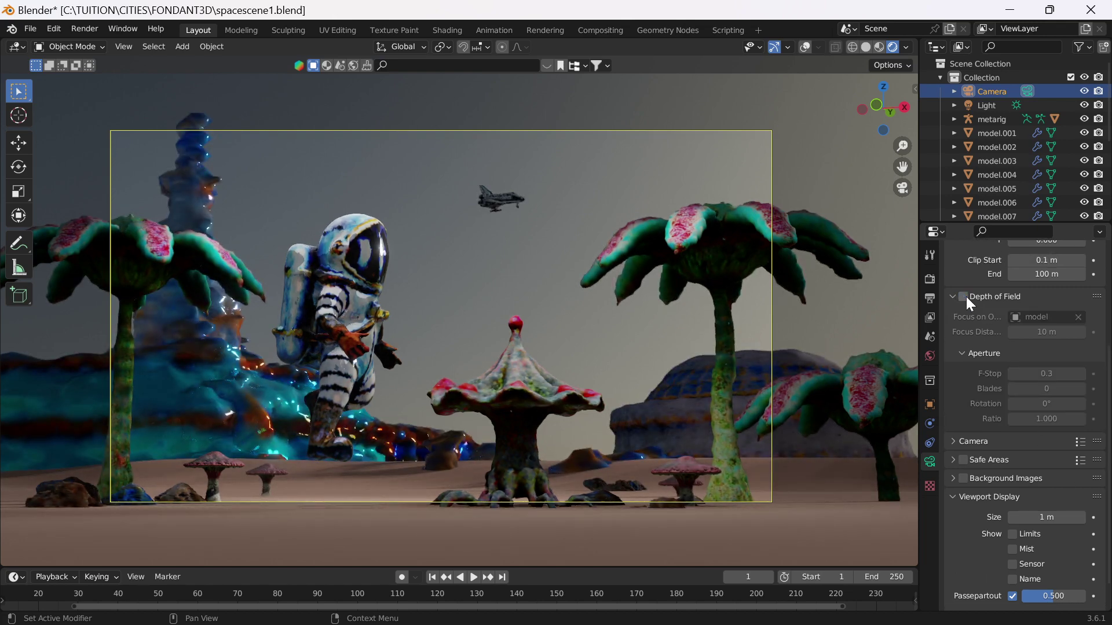
pyautogui.click(965, 295)
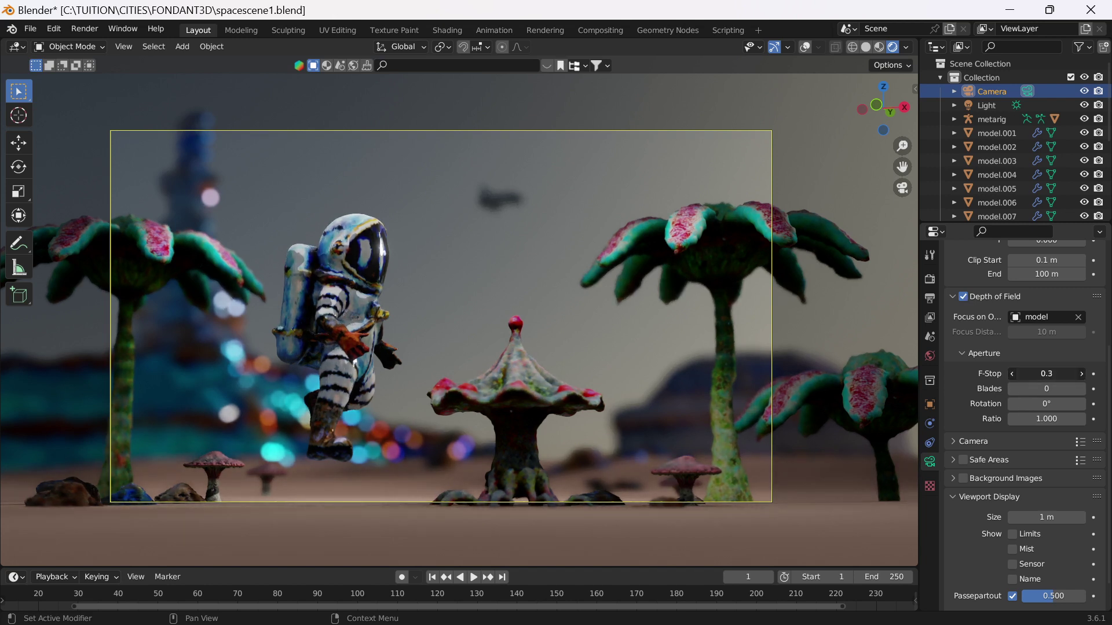
pyautogui.moveTo(1047, 374); pyautogui.dragTo(1025, 375)
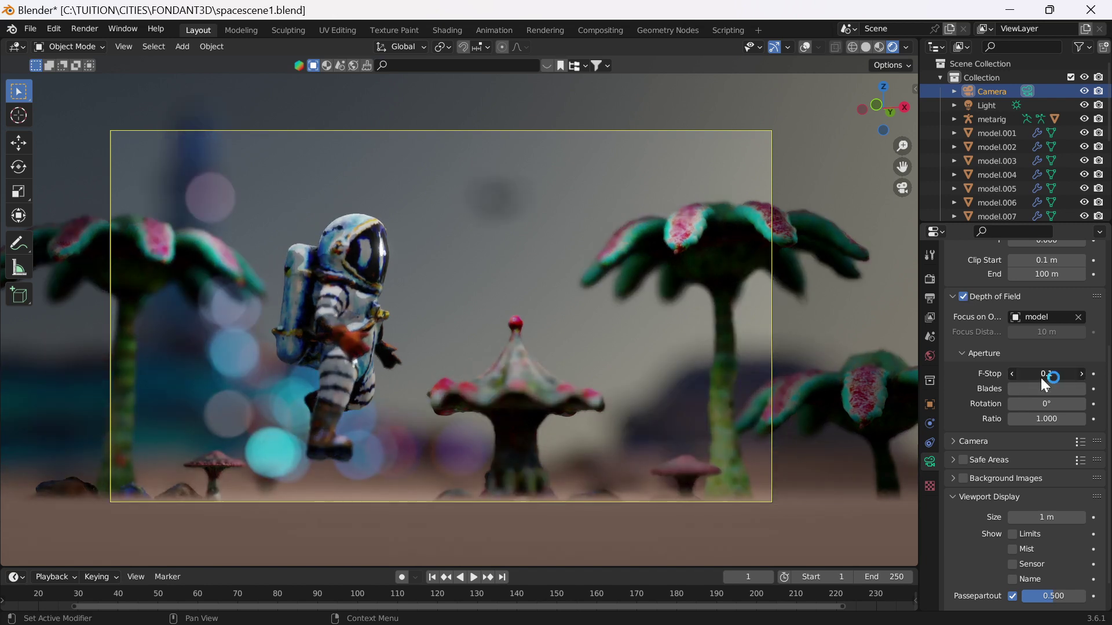
pyautogui.click(555, 169)
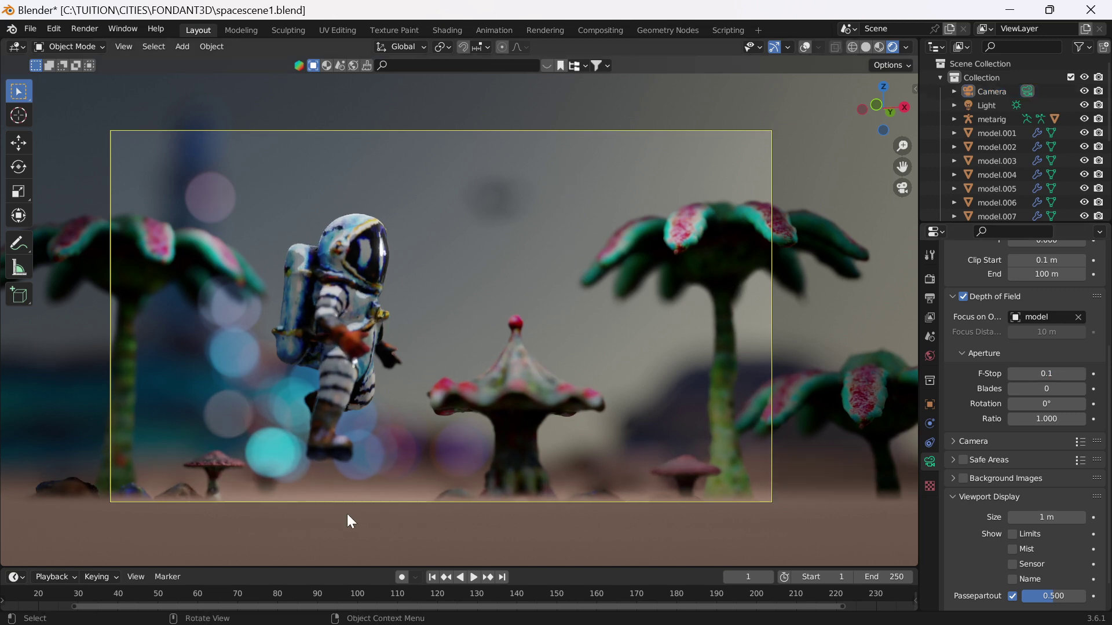
pyautogui.moveTo(413, 437); pyautogui.dragTo(409, 433, button='middle')
# Lock the camera to the view and reframe the shot closer and lower on the astronaut
pyautogui.press('KP_0')
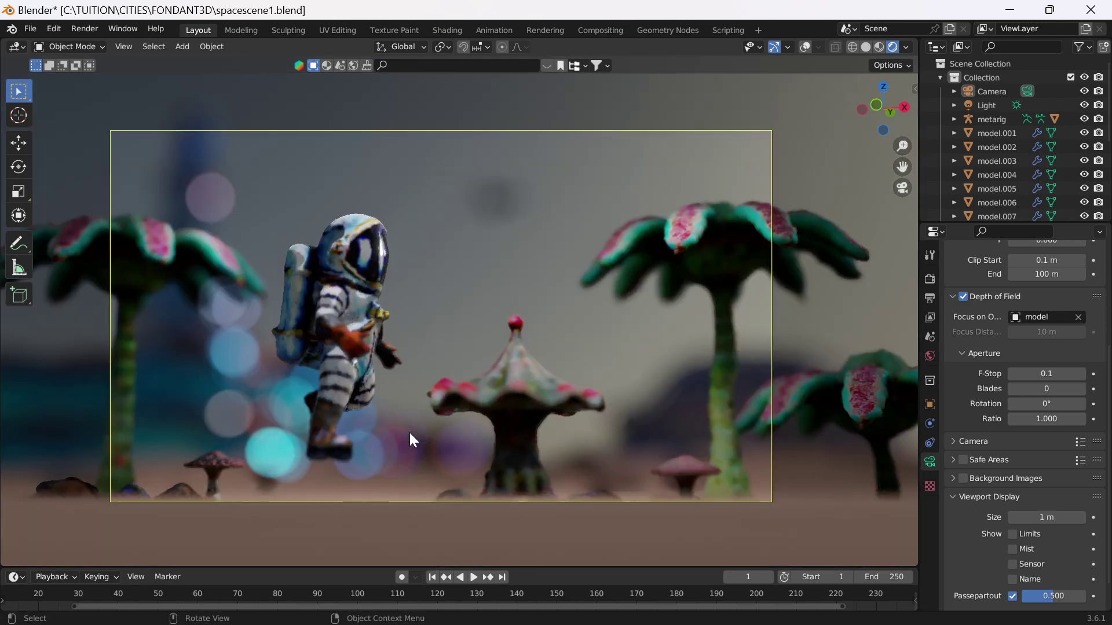
pyautogui.press('n')
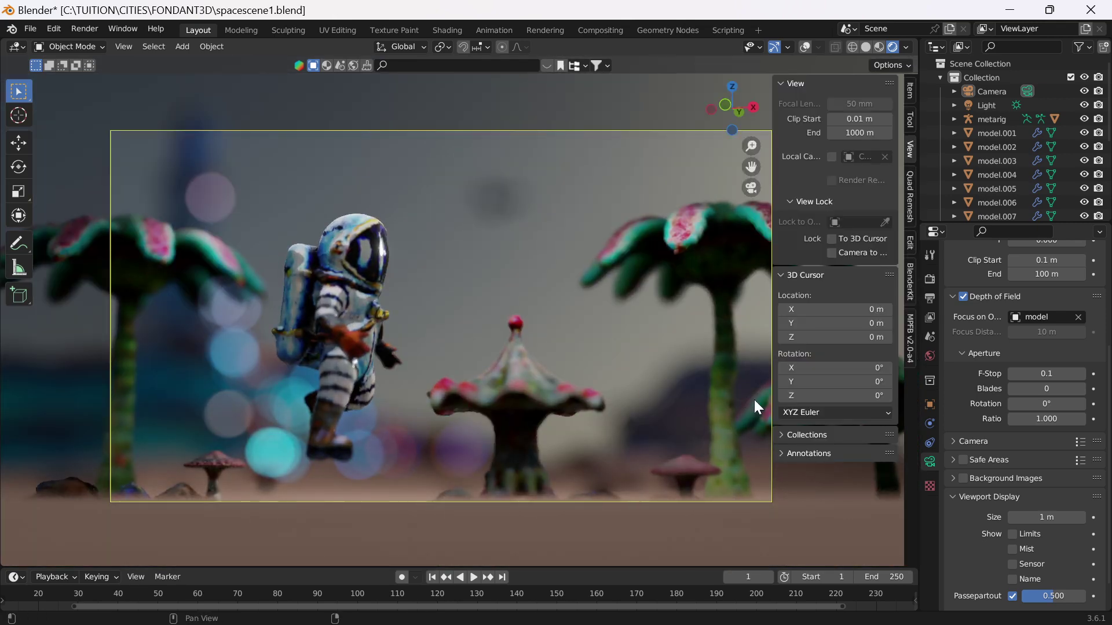
pyautogui.click(865, 255)
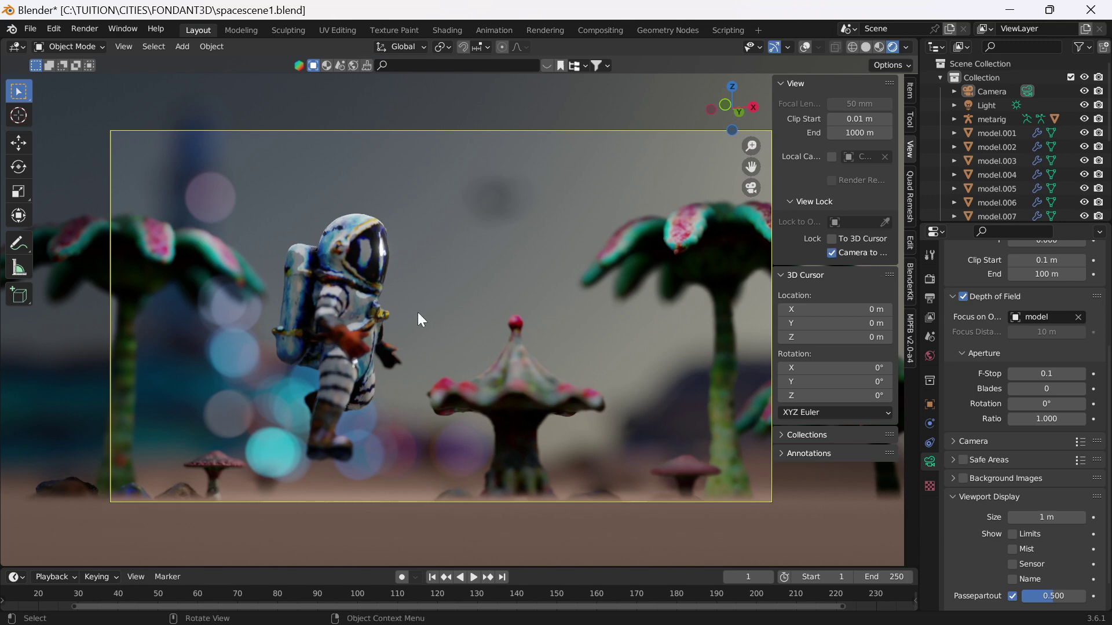
pyautogui.press('n')
pyautogui.moveTo(414, 313)
pyautogui.mouseDown(button='middle')
pyautogui.moveTo(415, 328)
pyautogui.moveTo(413, 315)
pyautogui.mouseUp(button='middle')
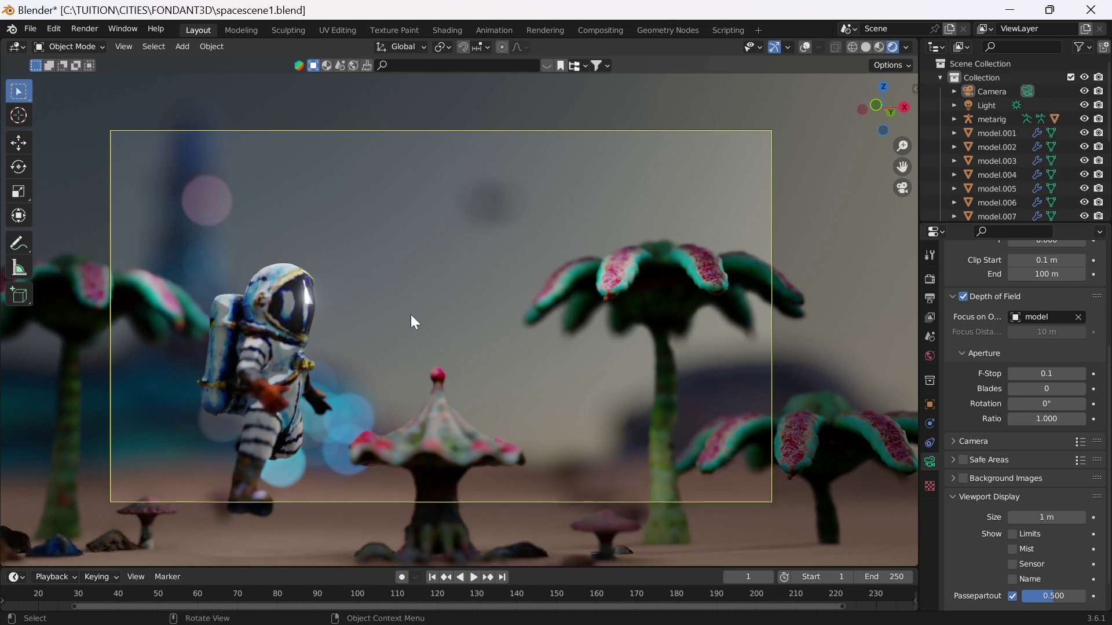
pyautogui.moveTo(429, 304); pyautogui.dragTo(417, 329, button='middle')
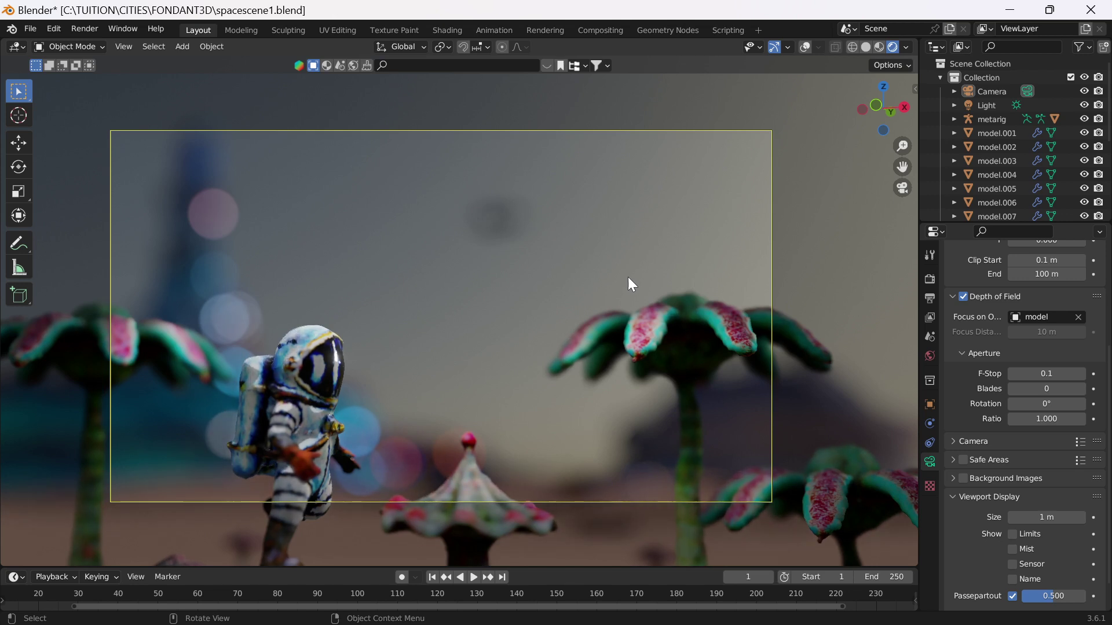
# Turn off Camera to View and orbit out to see the whole alien-planet scene
pyautogui.press('n')
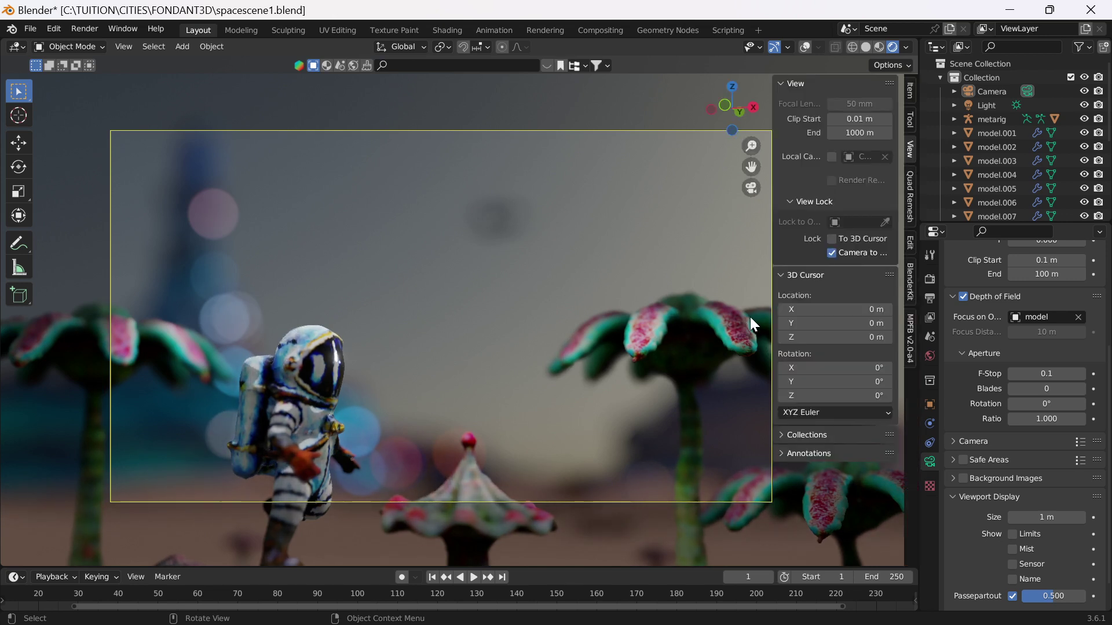
pyautogui.click(877, 253)
pyautogui.moveTo(584, 305); pyautogui.dragTo(417, 555, button='middle')
pyautogui.scroll(8, 591, 313)
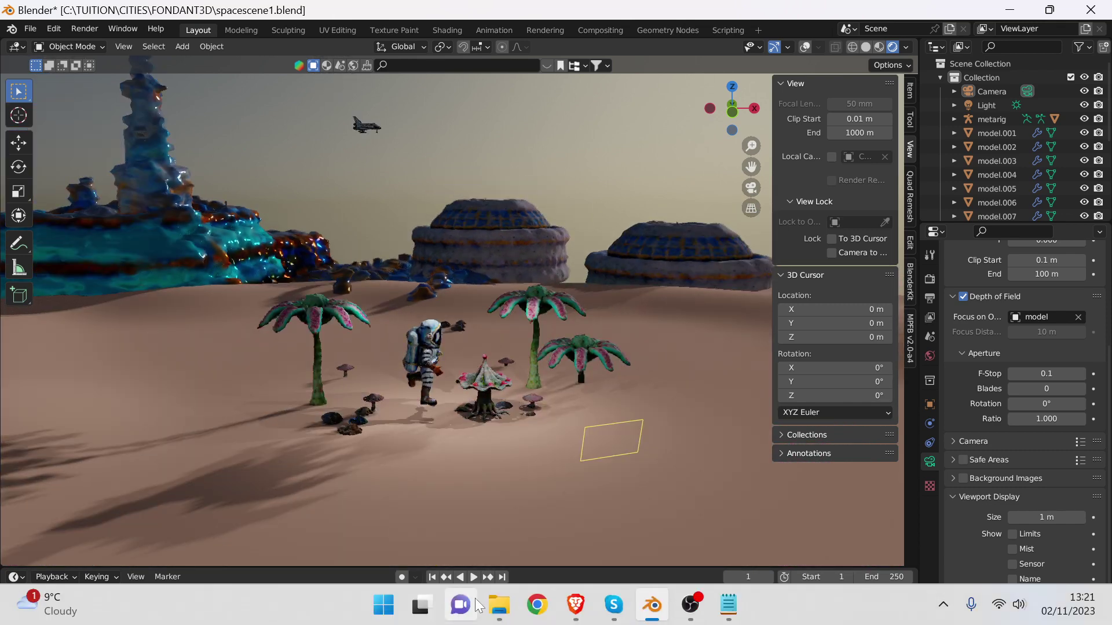
# Switch to the browser and go back from the Library tab to the Fondant home page
pyautogui.click(578, 607)
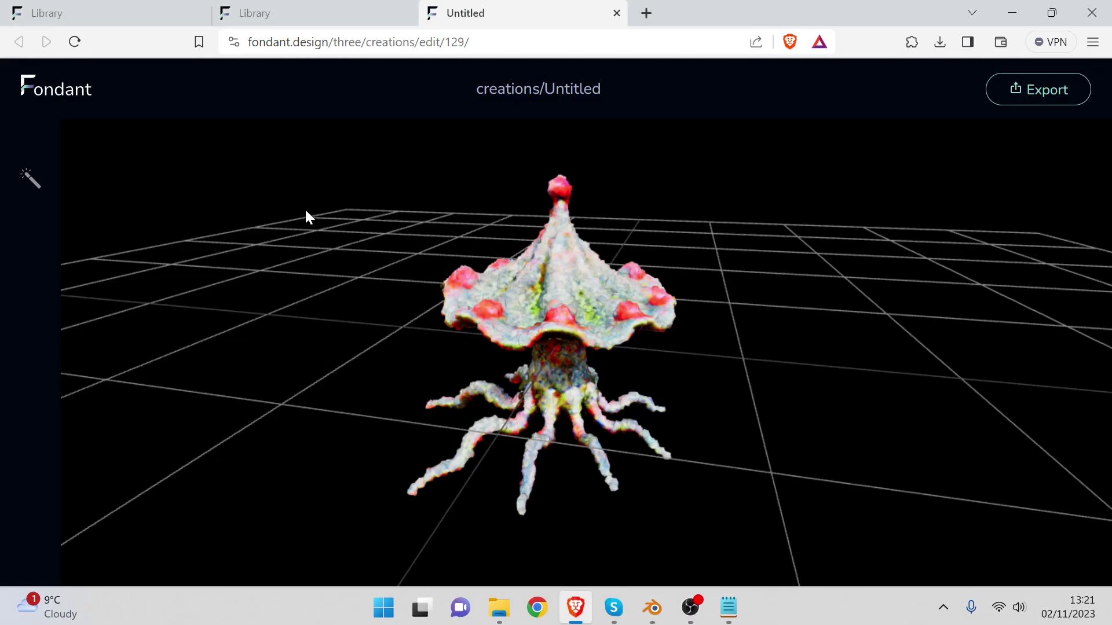
pyautogui.click(114, 4)
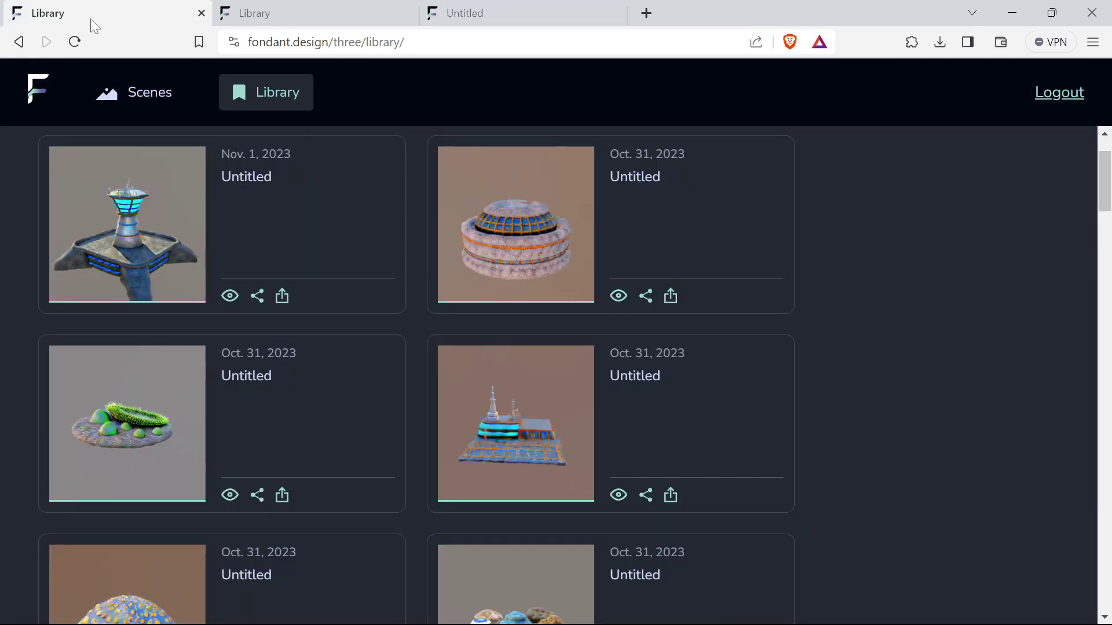
pyautogui.click(19, 41)
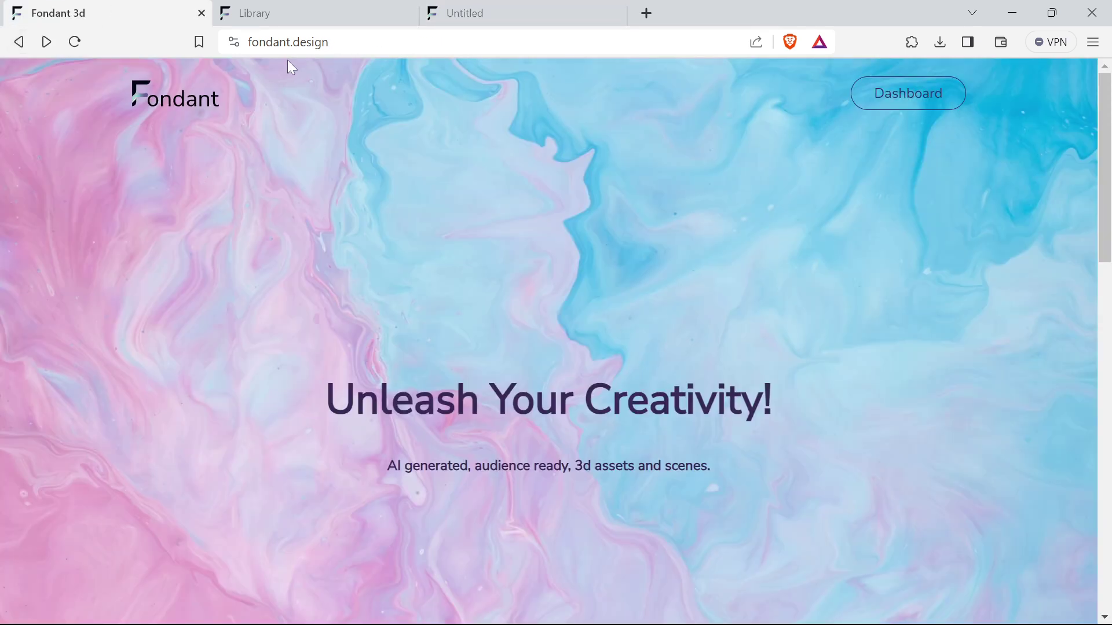